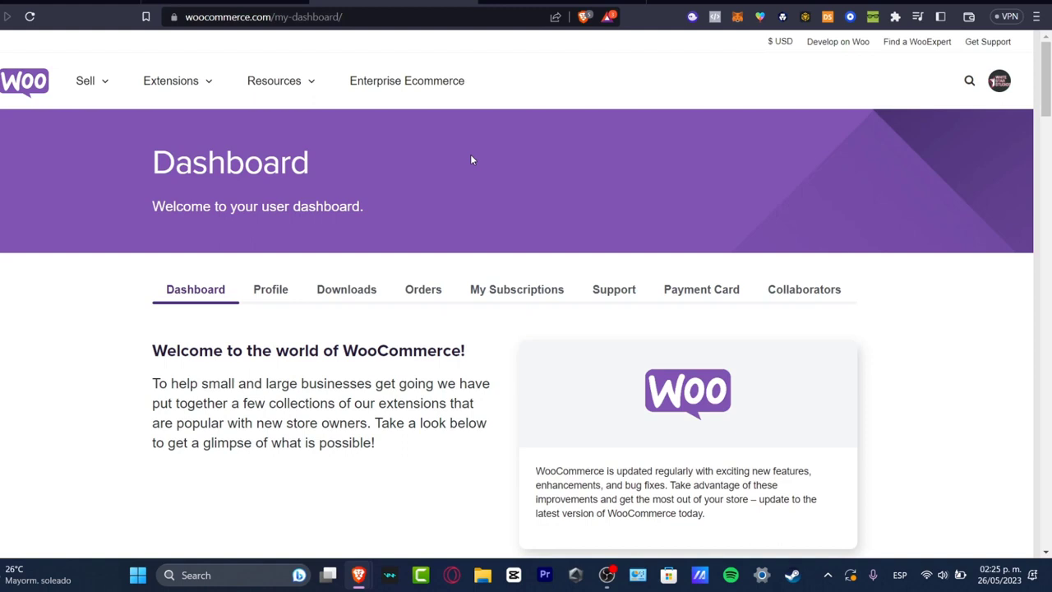
Open the WooCommerce account dashboard and look through its trending products, extension collections and their prices
{"action": "left_click", "coordinate": [999, 81]}
{"action": "left_click", "coordinate": [869, 133]}
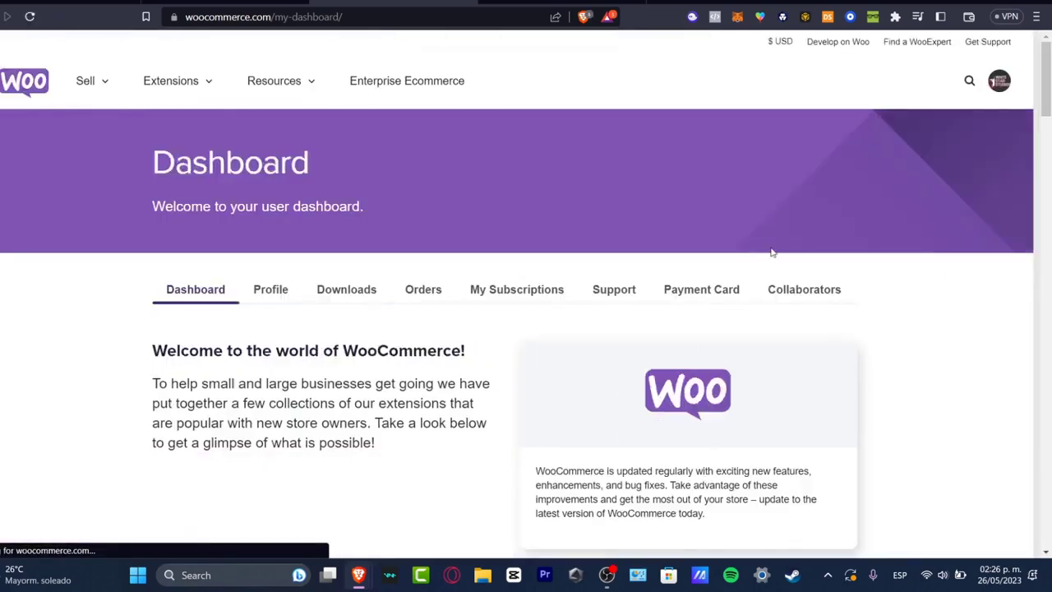
{"action": "scroll", "coordinate": [904, 406], "scroll_direction": "down", "scroll_amount": 6}
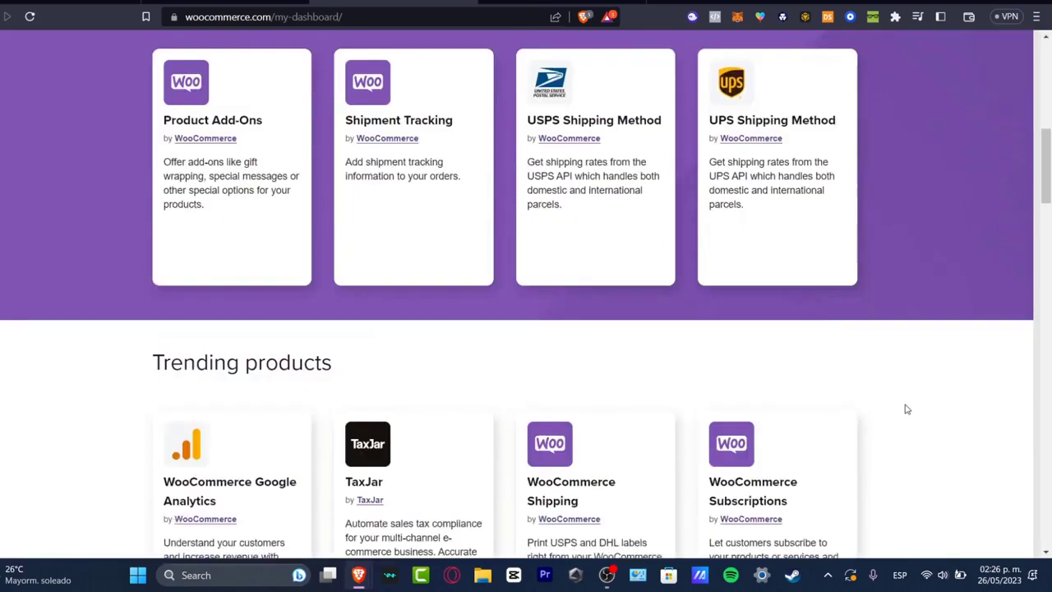
{"action": "scroll", "coordinate": [906, 409], "scroll_direction": "down", "scroll_amount": 3}
{"action": "scroll", "coordinate": [907, 408], "scroll_direction": "down", "scroll_amount": 5}
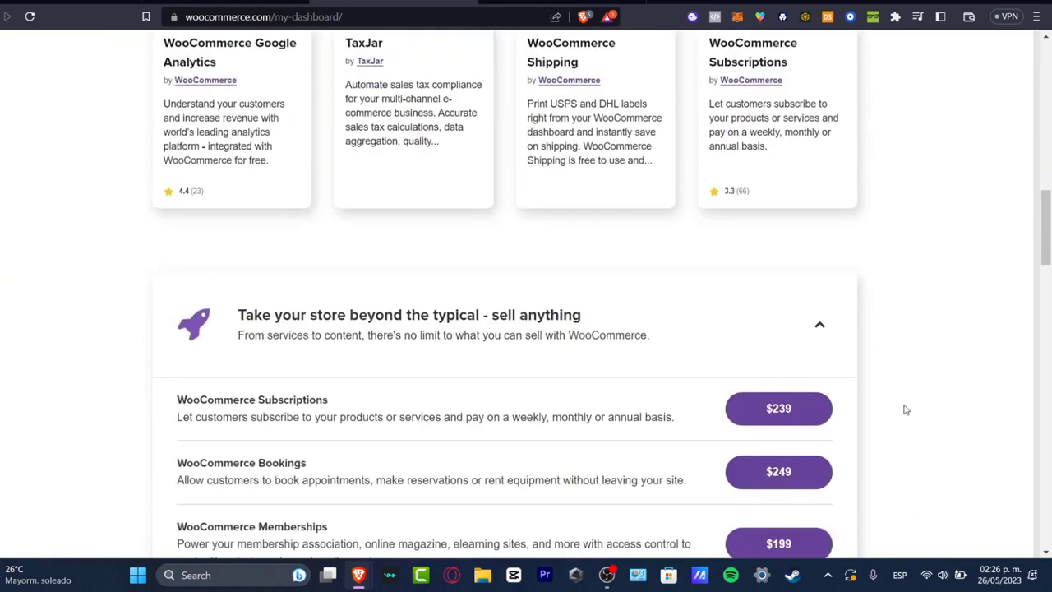
{"action": "scroll", "coordinate": [905, 412], "scroll_direction": "down", "scroll_amount": 3}
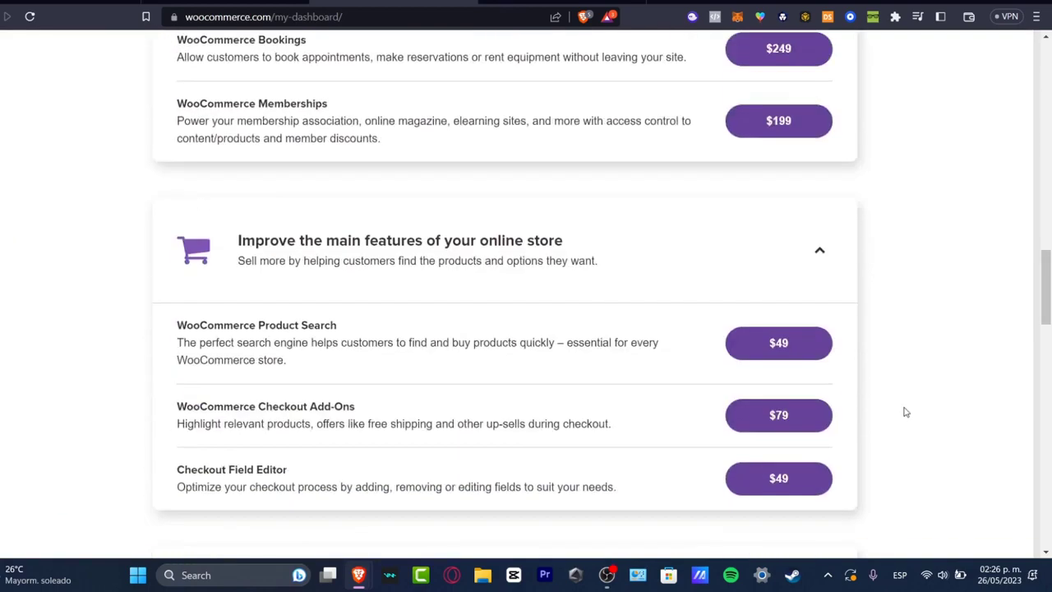
{"action": "scroll", "coordinate": [906, 412], "scroll_direction": "up", "scroll_amount": 5}
{"action": "scroll", "coordinate": [906, 412], "scroll_direction": "down", "scroll_amount": 3}
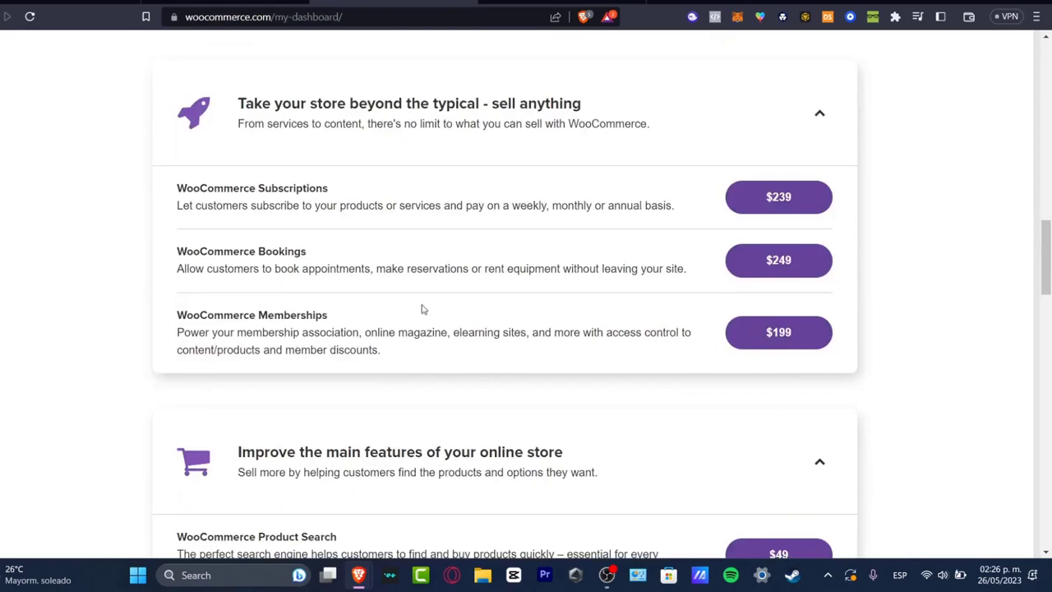
{"action": "scroll", "coordinate": [402, 349], "scroll_direction": "down", "scroll_amount": 3}
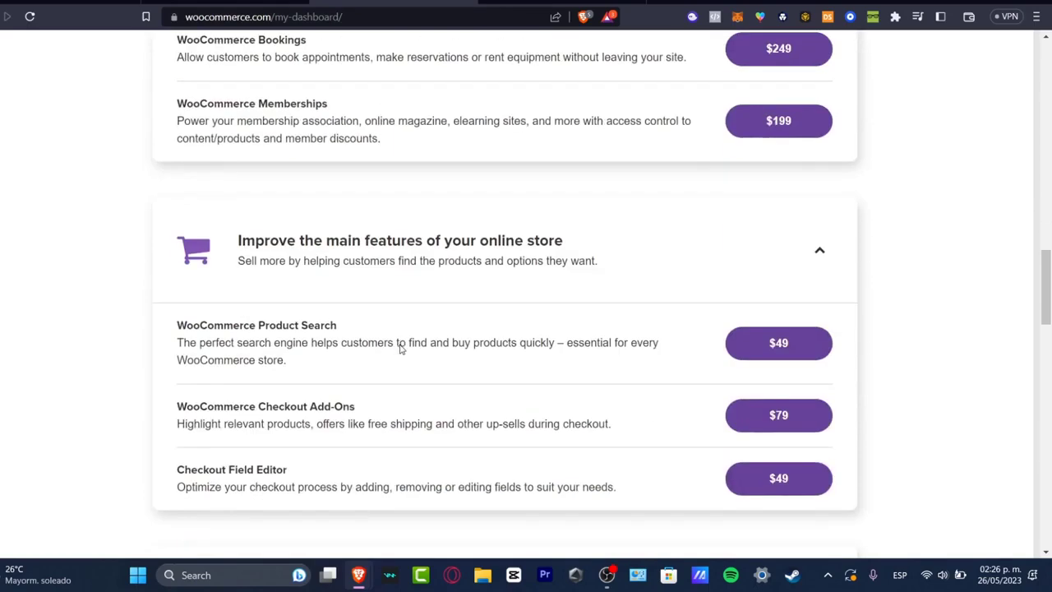
{"action": "scroll", "coordinate": [402, 346], "scroll_direction": "down", "scroll_amount": 3}
{"action": "scroll", "coordinate": [402, 395], "scroll_direction": "down", "scroll_amount": 3}
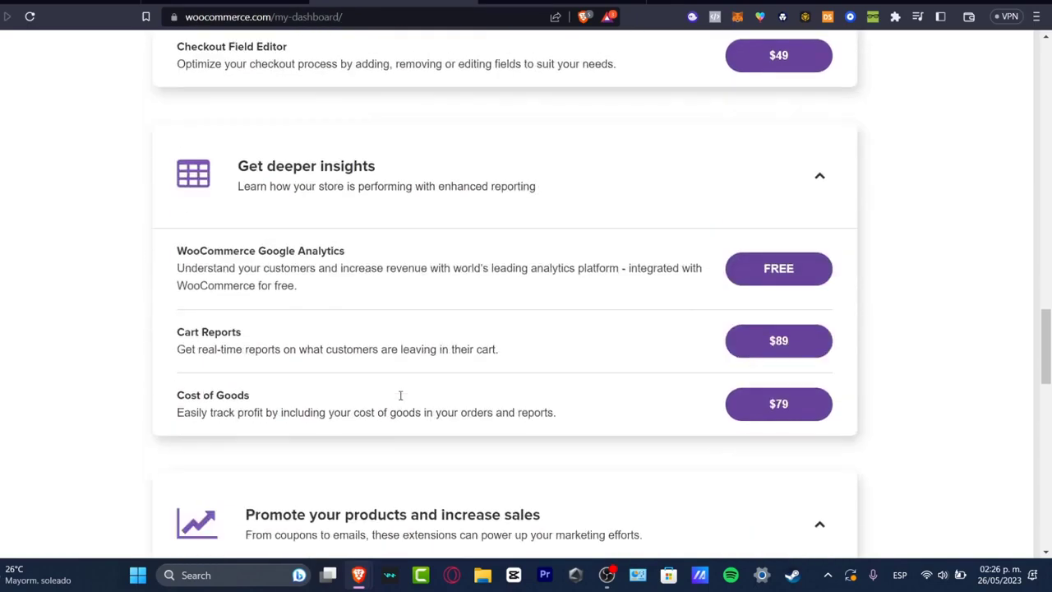
{"action": "scroll", "coordinate": [402, 400], "scroll_direction": "down", "scroll_amount": 3}
{"action": "scroll", "coordinate": [402, 400], "scroll_direction": "down", "scroll_amount": 6}
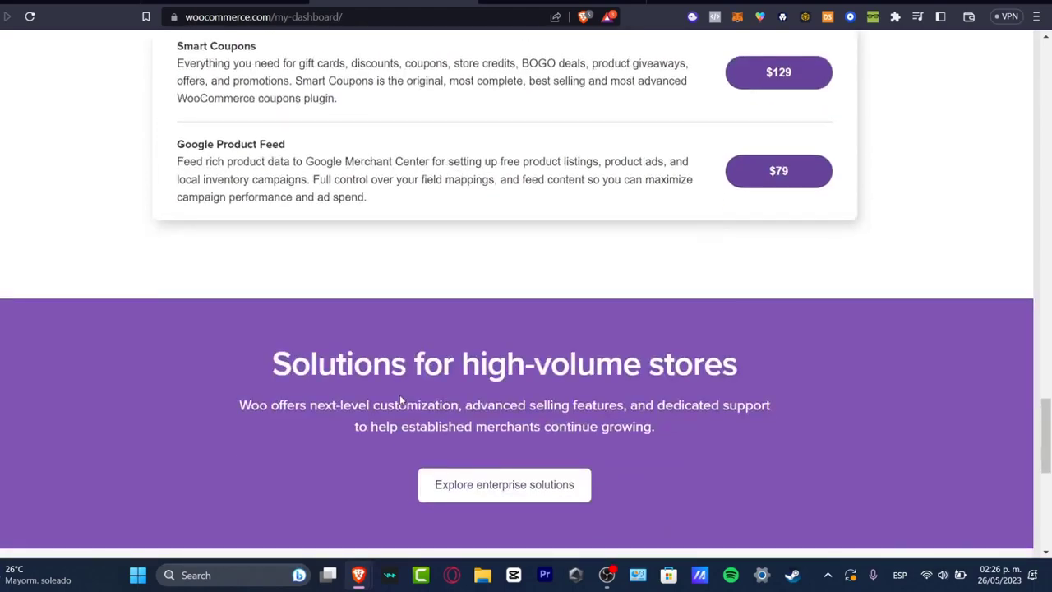
{"action": "scroll", "coordinate": [402, 401], "scroll_direction": "up", "scroll_amount": 6}
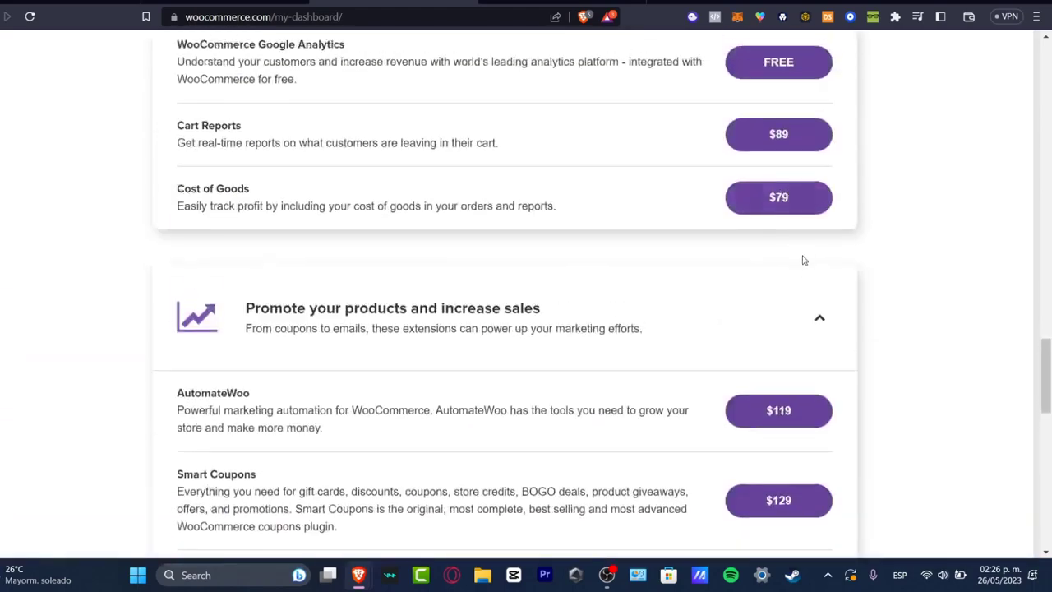
{"action": "scroll", "coordinate": [804, 261], "scroll_direction": "up", "scroll_amount": 6}
{"action": "scroll", "coordinate": [804, 263], "scroll_direction": "down", "scroll_amount": 3}
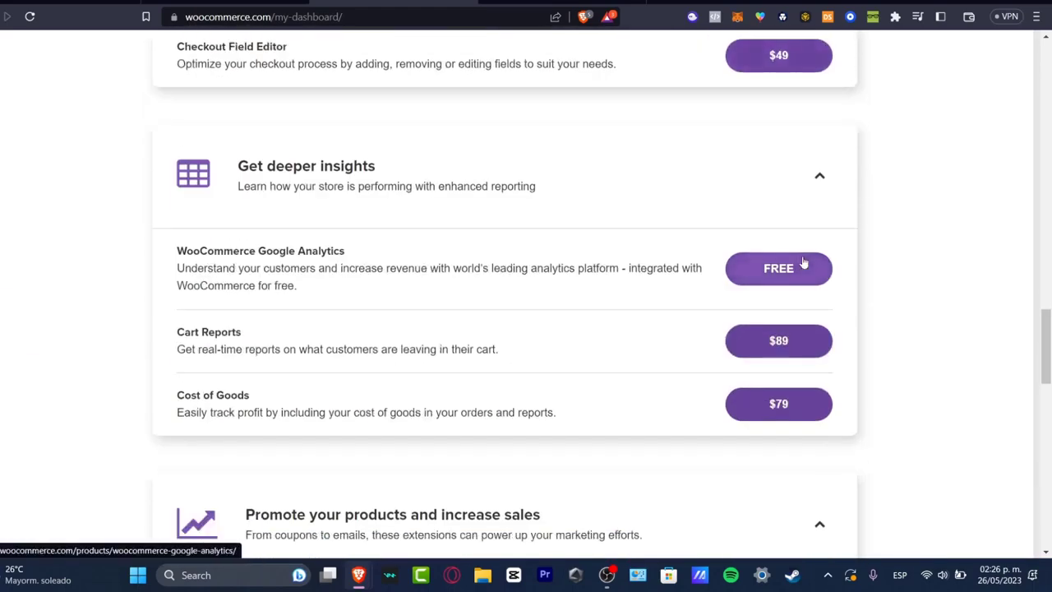
{"action": "scroll", "coordinate": [804, 261], "scroll_direction": "up", "scroll_amount": 20}
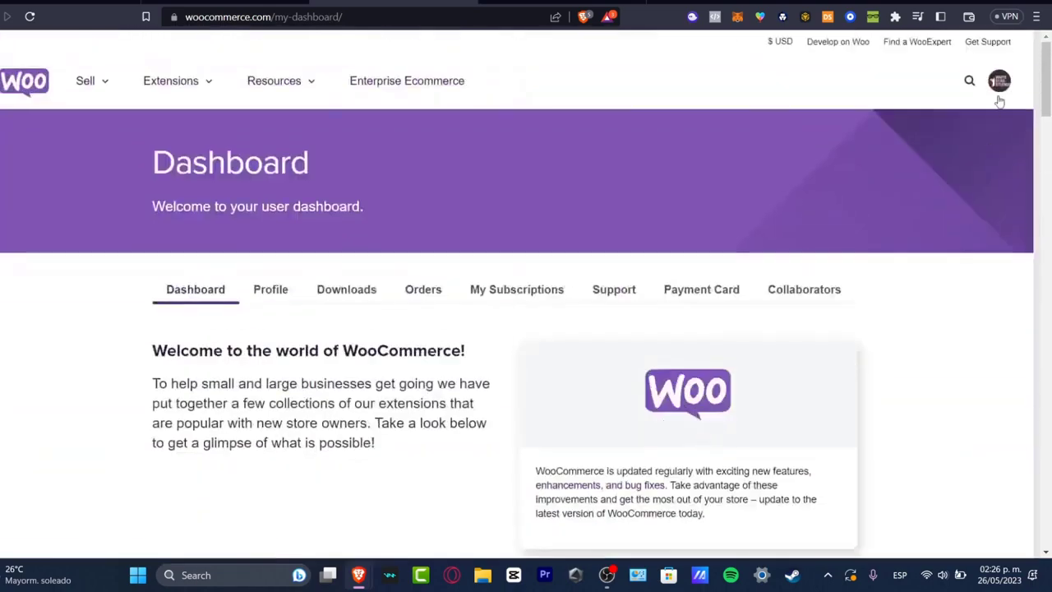
Open the account profile and review its personal details, addresses, taxpayer codes, application passwords and the site's footer links
{"action": "left_click", "coordinate": [999, 97]}
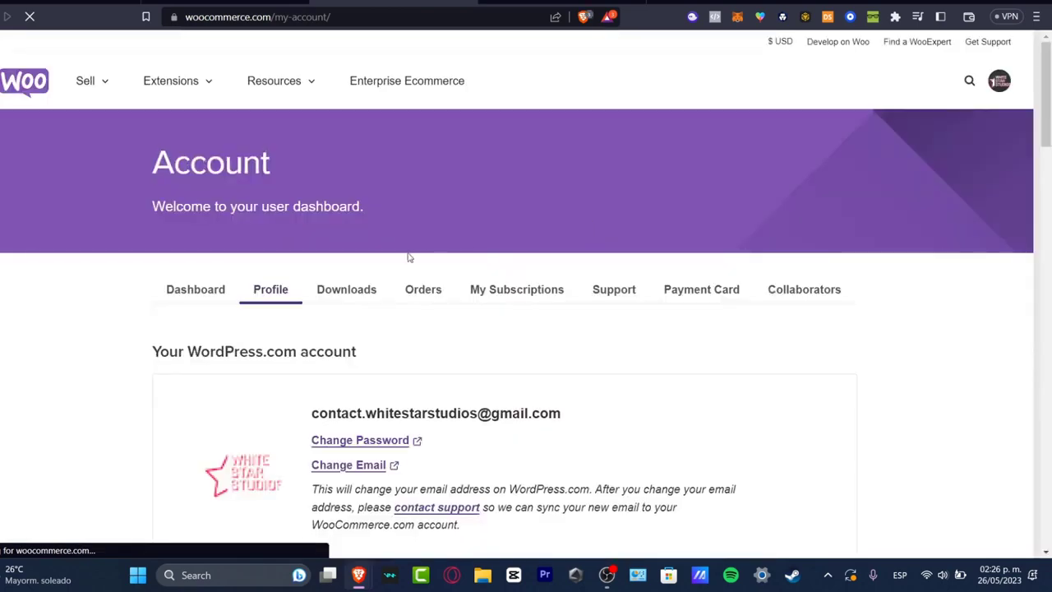
{"action": "scroll", "coordinate": [863, 428], "scroll_direction": "down", "scroll_amount": 8}
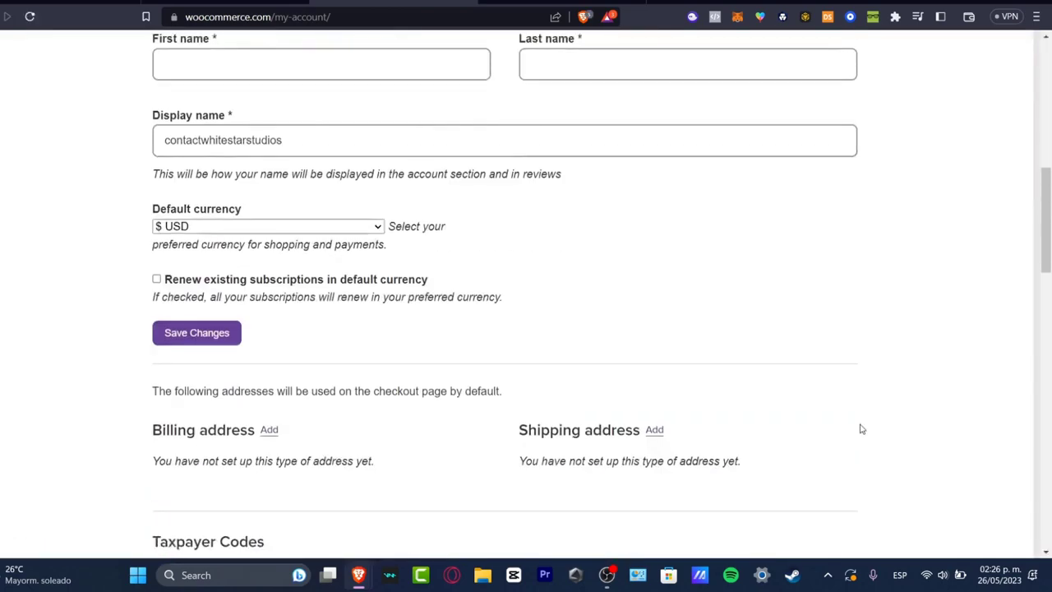
{"action": "scroll", "coordinate": [858, 430], "scroll_direction": "down", "scroll_amount": 3}
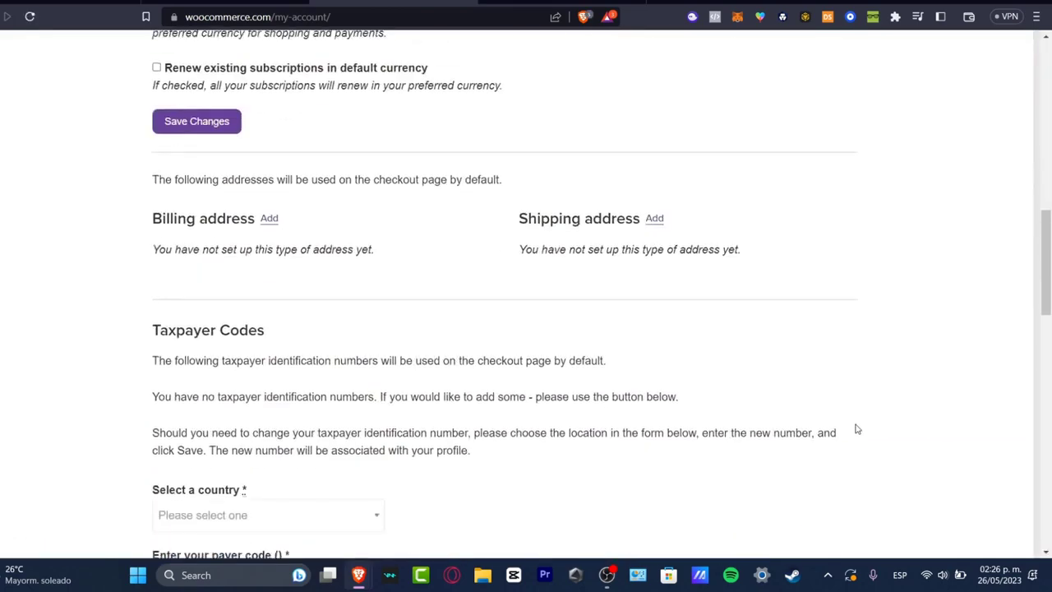
{"action": "scroll", "coordinate": [857, 428], "scroll_direction": "down", "scroll_amount": 3}
{"action": "scroll", "coordinate": [853, 426], "scroll_direction": "down", "scroll_amount": 3}
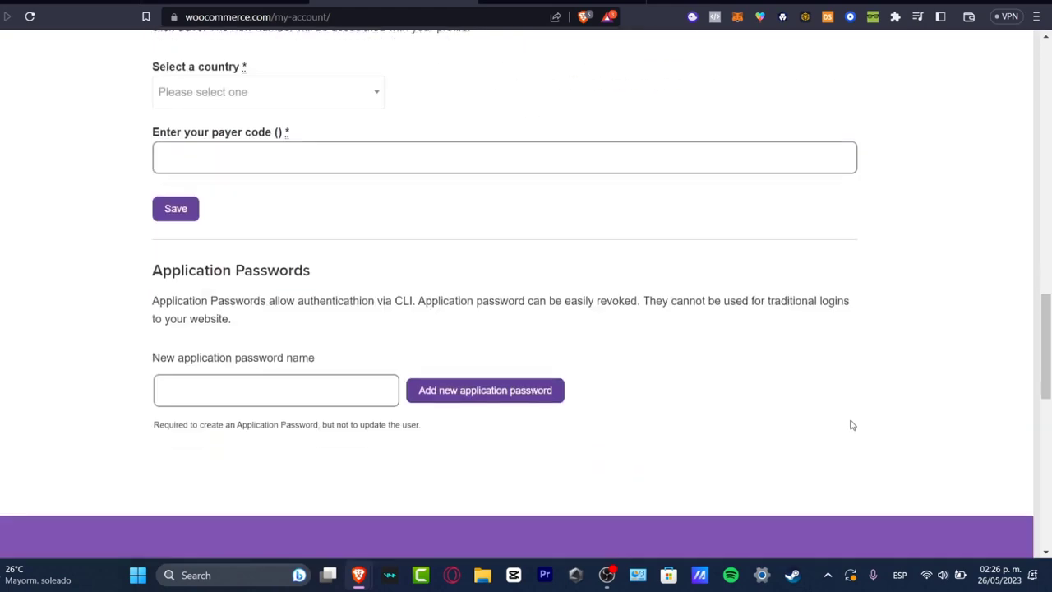
{"action": "scroll", "coordinate": [852, 424], "scroll_direction": "down", "scroll_amount": 9}
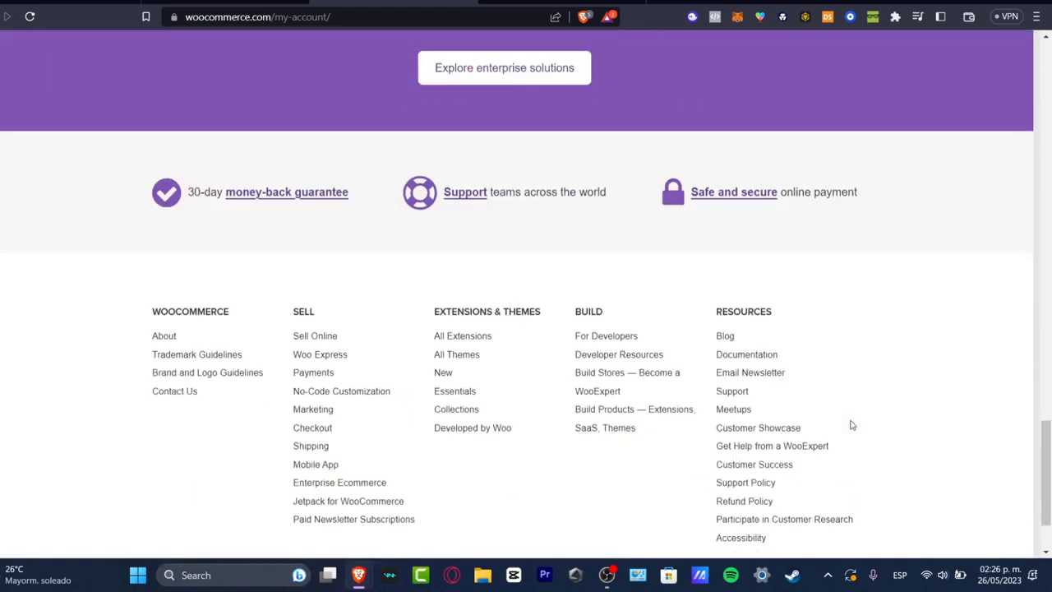
{"action": "scroll", "coordinate": [852, 425], "scroll_direction": "up", "scroll_amount": 3}
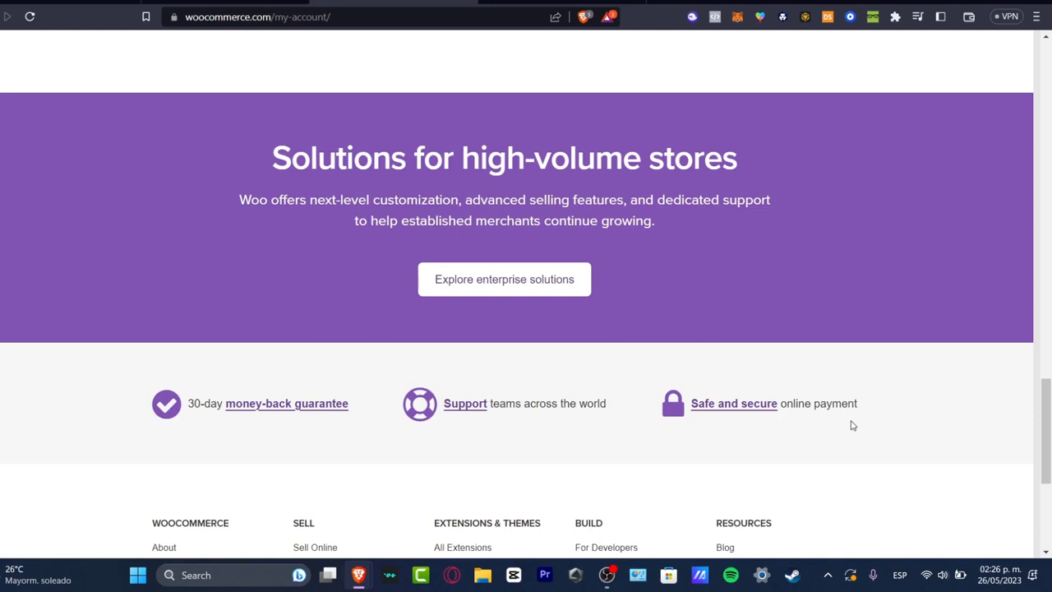
{"action": "scroll", "coordinate": [855, 429], "scroll_direction": "down", "scroll_amount": 3}
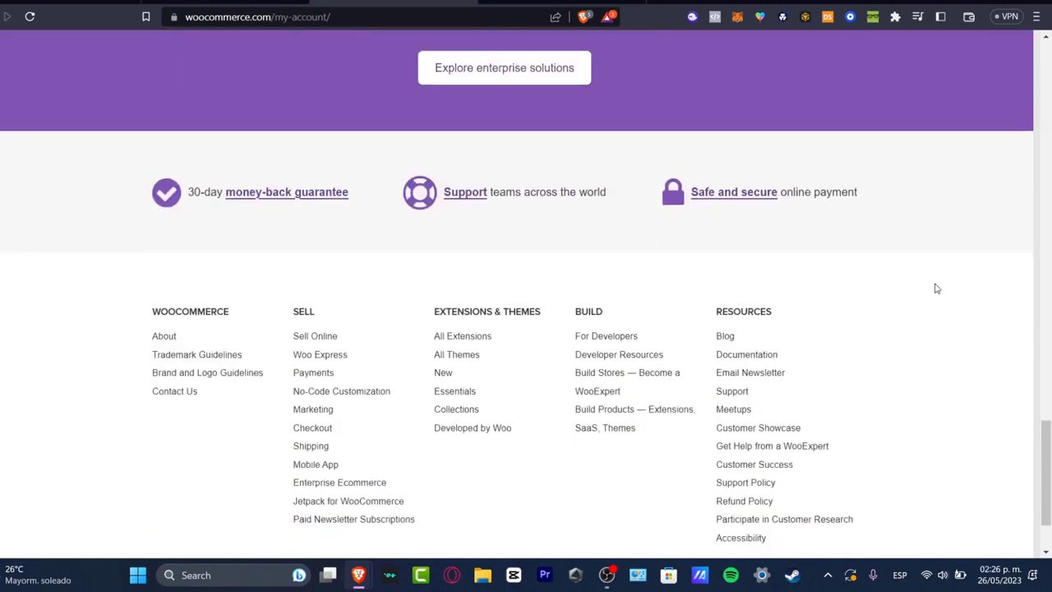
{"action": "scroll", "coordinate": [746, 223], "scroll_direction": "down", "scroll_amount": 2}
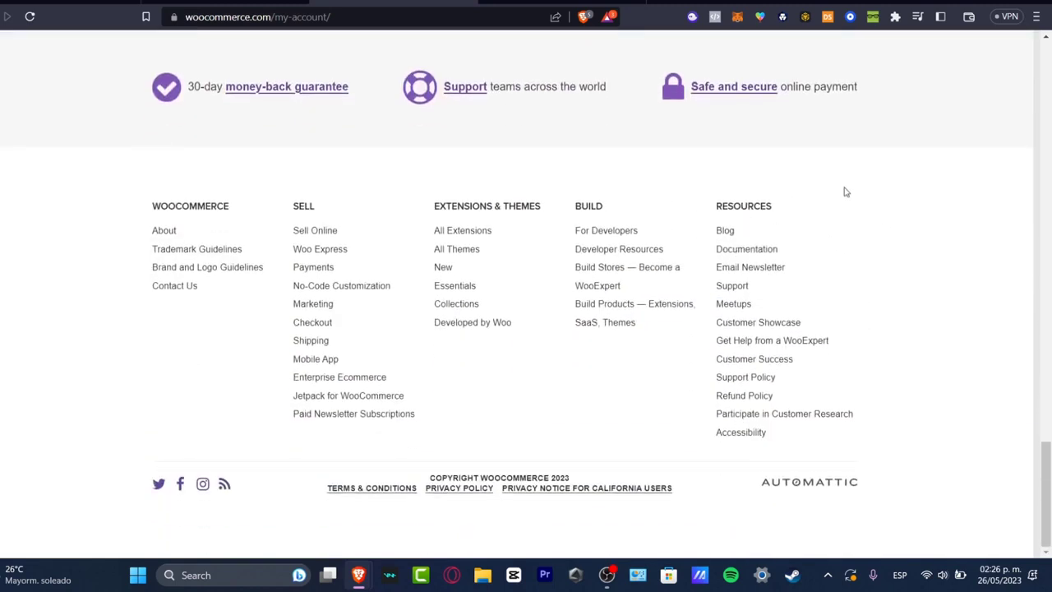
Open the Become a WooExpert page and look over what the site offers under Sell, Extensions and Resources
{"action": "left_click", "coordinate": [637, 274]}
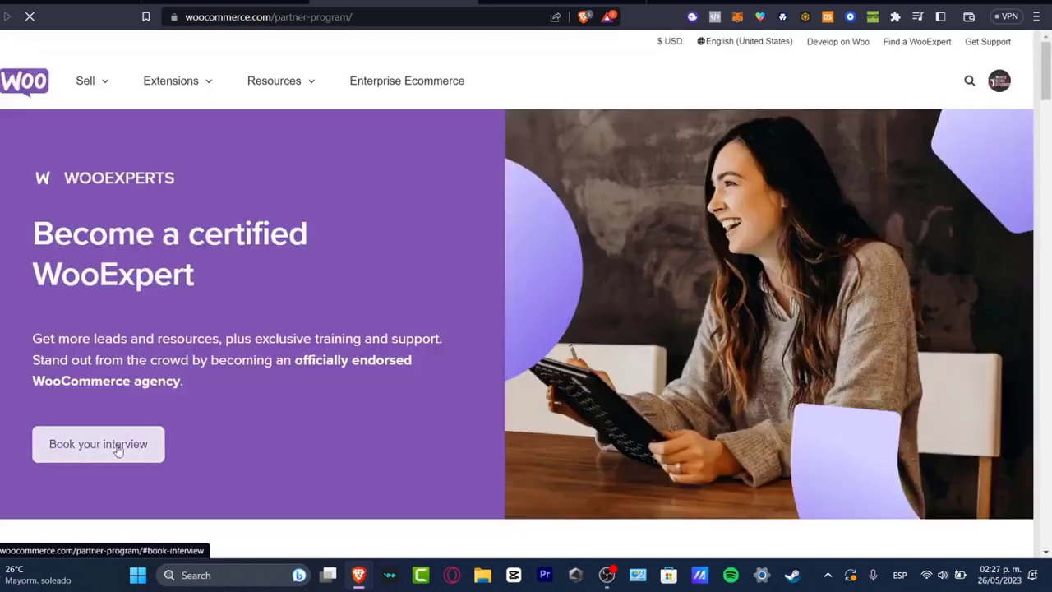
{"action": "left_click", "coordinate": [101, 90]}
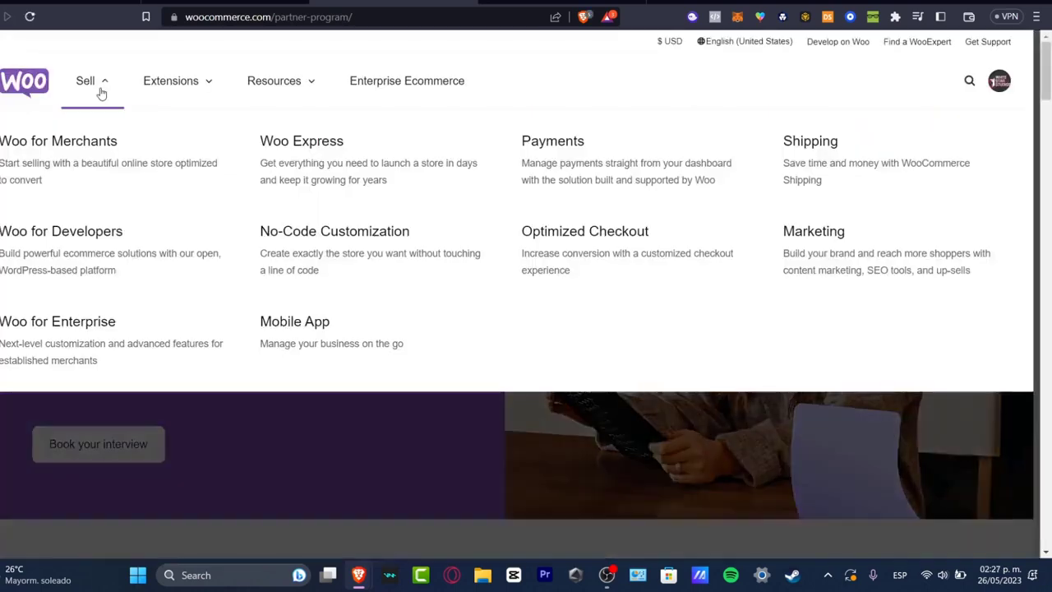
{"action": "left_click", "coordinate": [205, 98]}
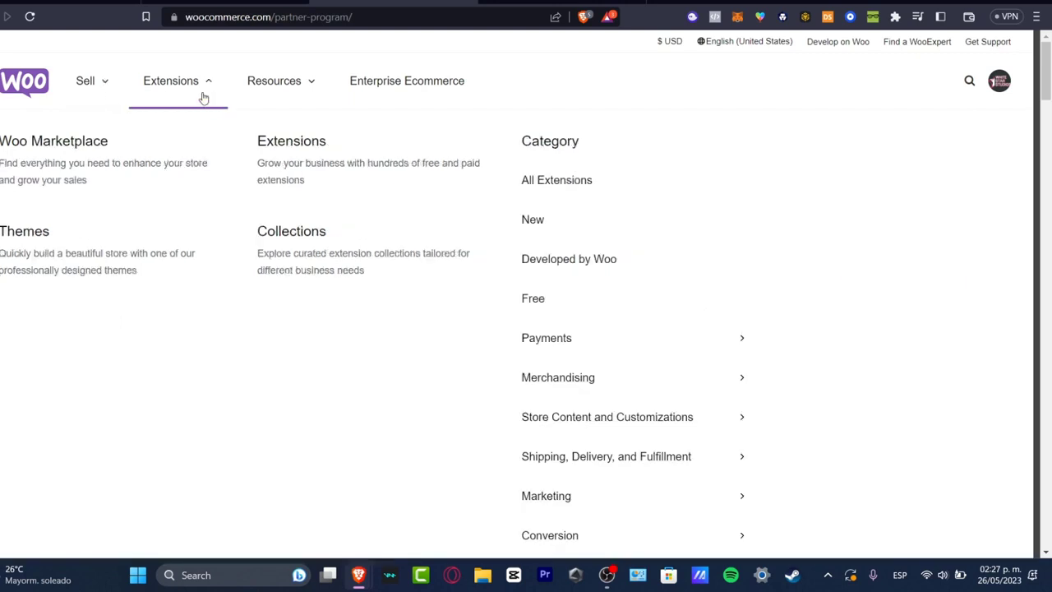
{"action": "left_click", "coordinate": [258, 86]}
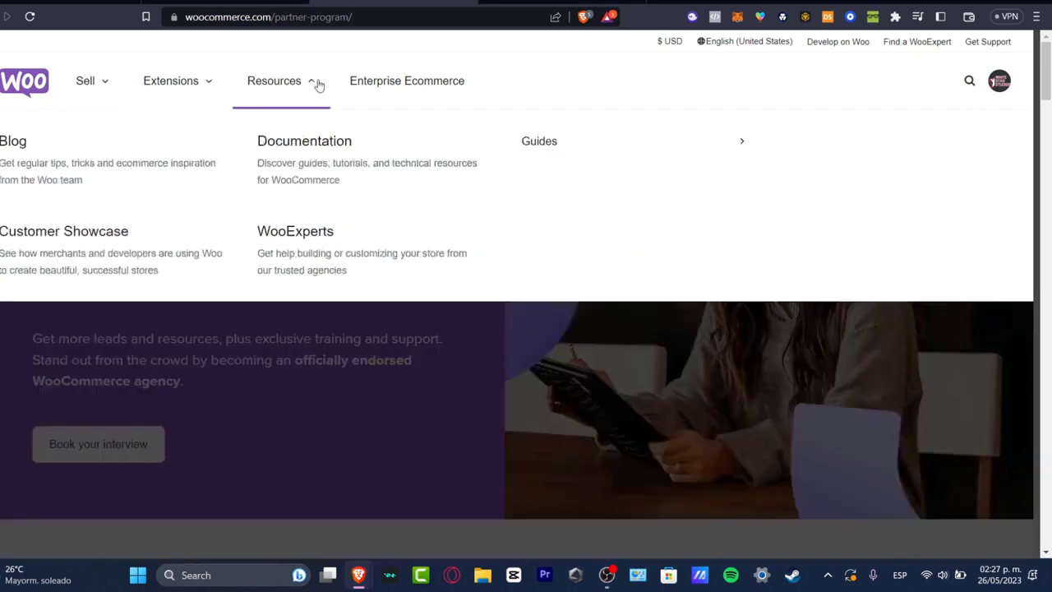
{"action": "left_click", "coordinate": [149, 96]}
Open the Woo for Merchants page, look through its selling information and get started with a new store
{"action": "left_click", "coordinate": [97, 88]}
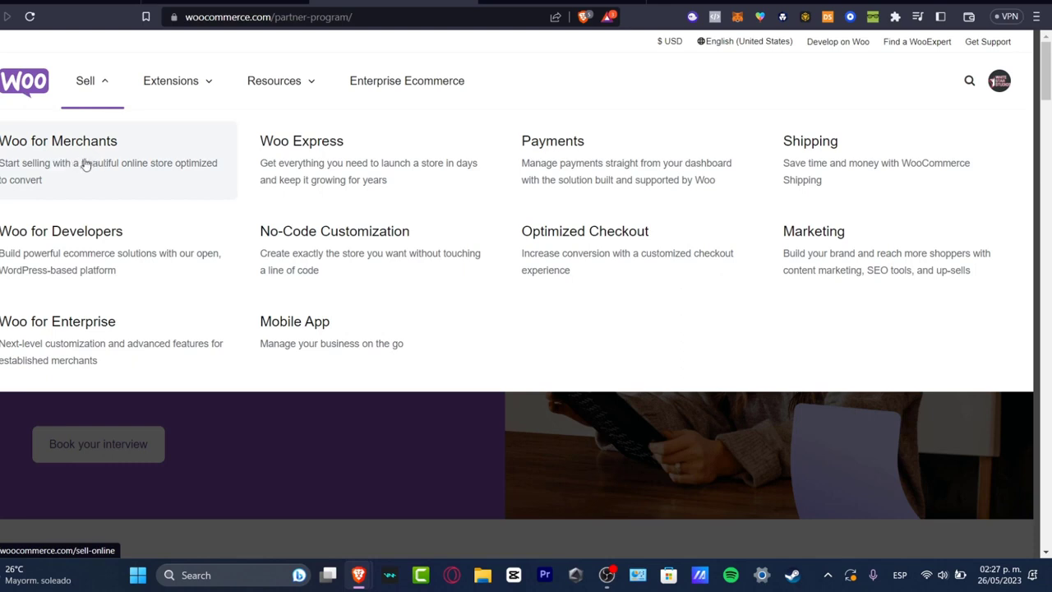
{"action": "left_click", "coordinate": [123, 170]}
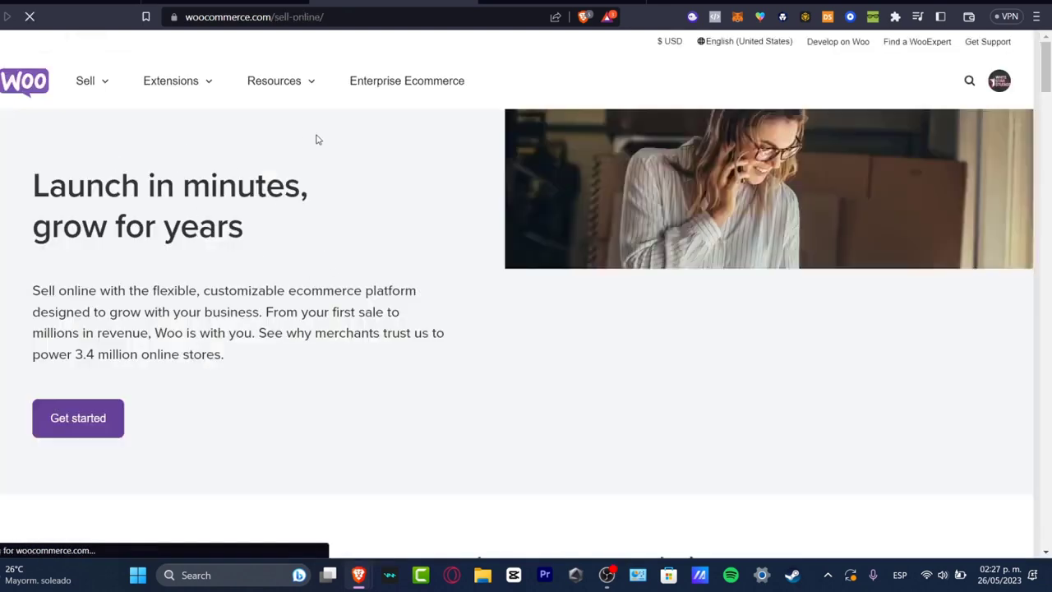
{"action": "scroll", "coordinate": [770, 260], "scroll_direction": "down", "scroll_amount": 5}
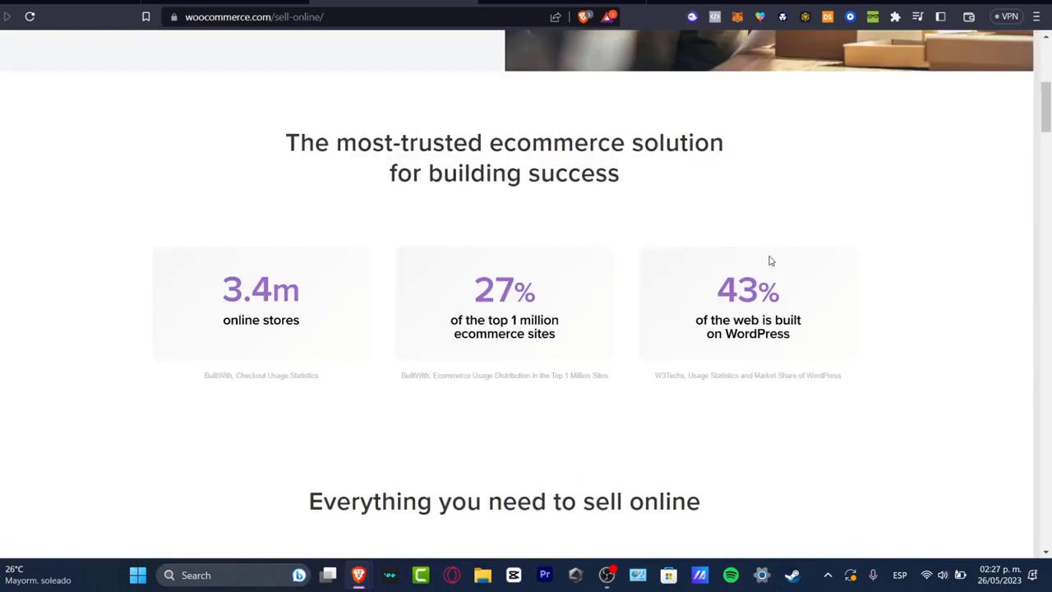
{"action": "scroll", "coordinate": [770, 260], "scroll_direction": "down", "scroll_amount": 15}
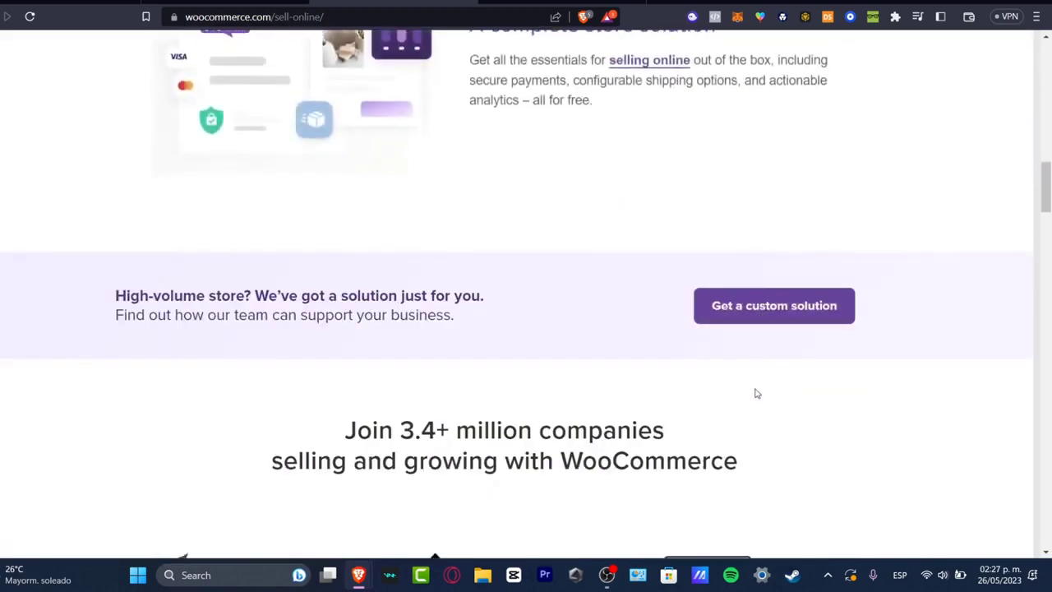
{"action": "scroll", "coordinate": [748, 407], "scroll_direction": "up", "scroll_amount": 20}
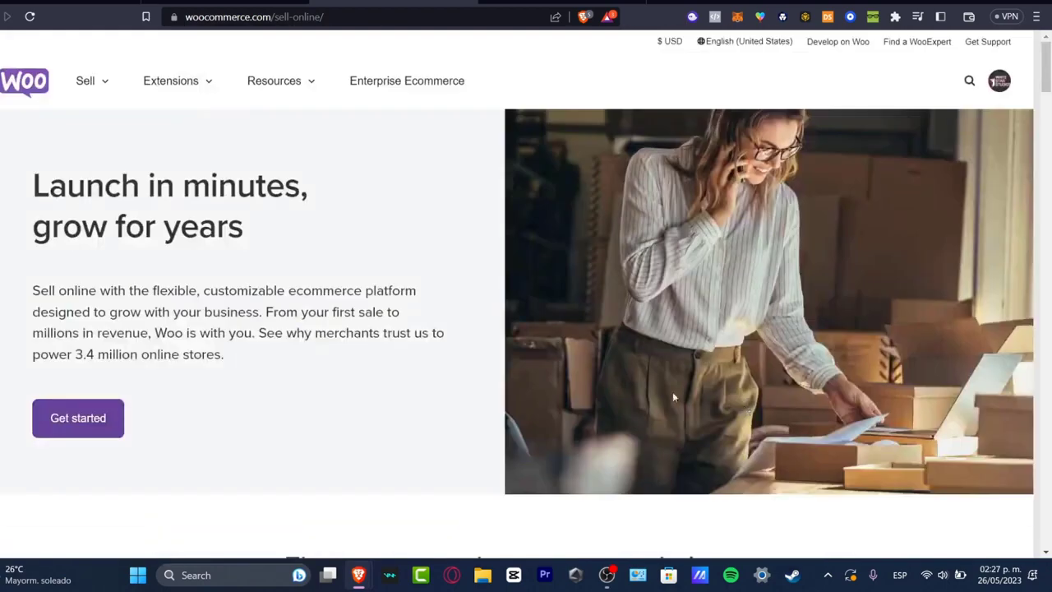
{"action": "left_click", "coordinate": [89, 423]}
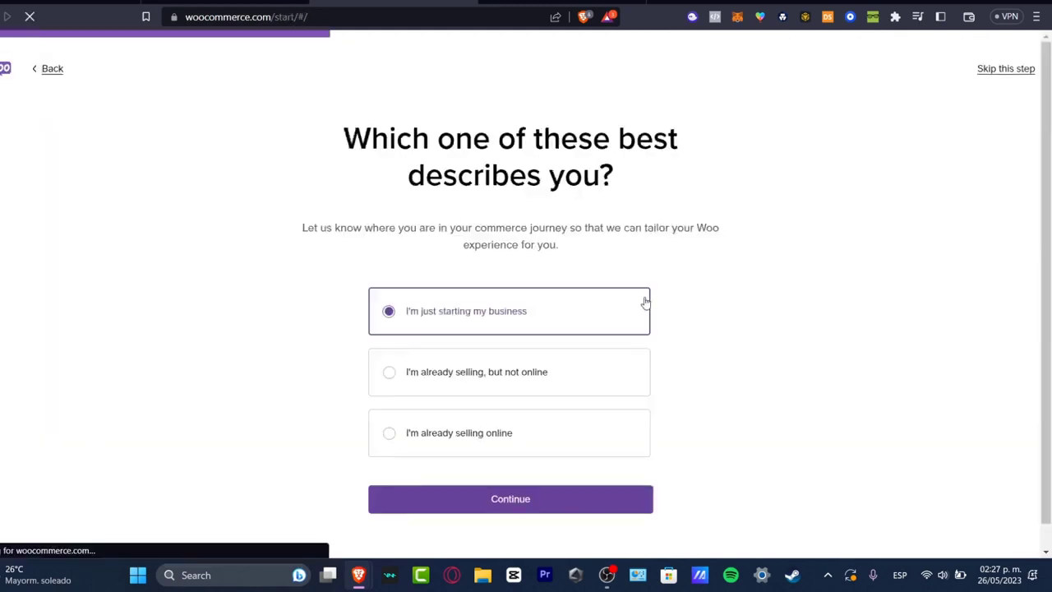
Describe the business stage as "I'm just starting my business" and continue to the store details
{"action": "left_click_drag", "start_coordinate": [485, 129], "coordinate": [655, 172]}
{"action": "scroll", "coordinate": [685, 201], "scroll_direction": "down", "scroll_amount": 1}
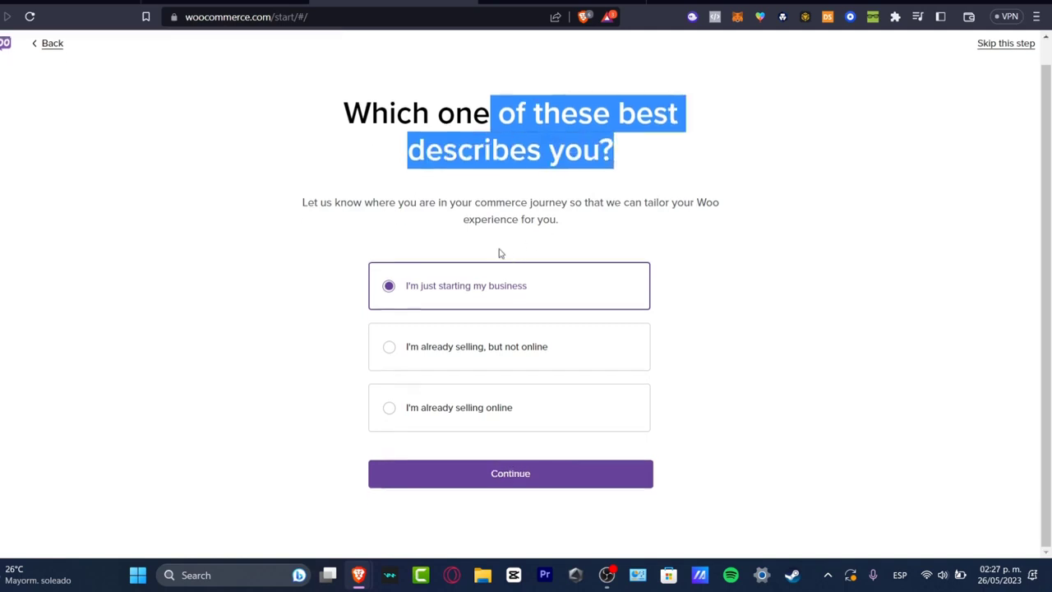
{"action": "left_click", "coordinate": [421, 294]}
{"action": "left_click", "coordinate": [510, 473]}
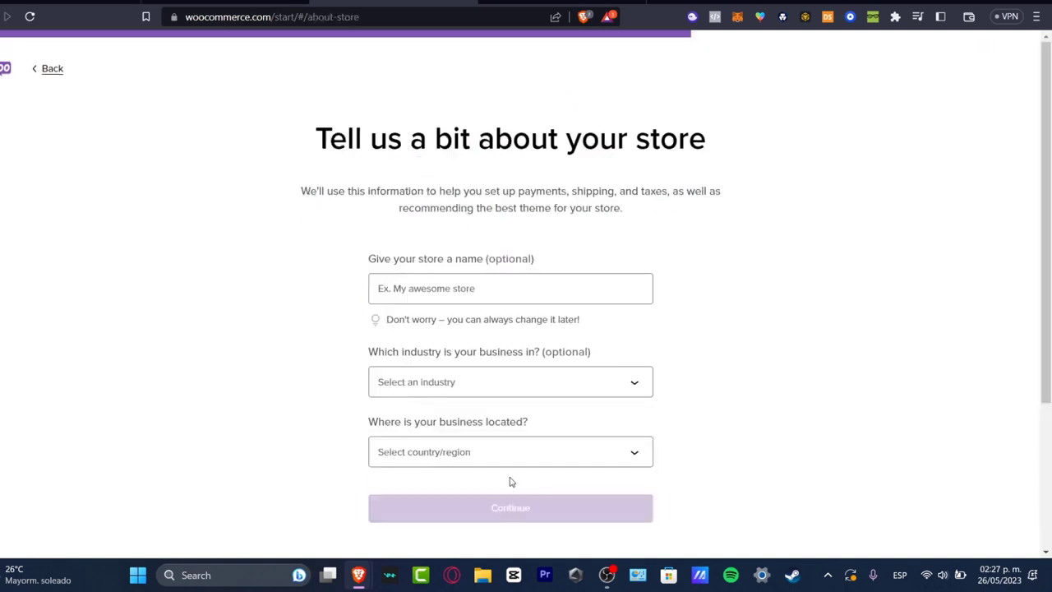
Name the store "Humanns" and choose Clothing And Accessories as its industry
{"action": "left_click", "coordinate": [499, 288]}
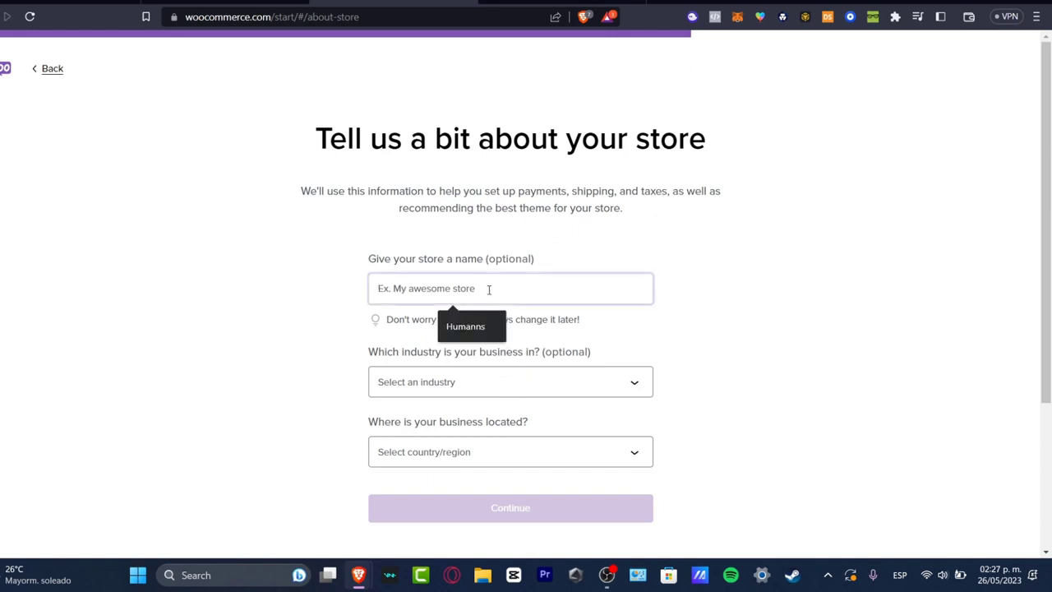
{"action": "left_click", "coordinate": [473, 328]}
{"action": "left_click", "coordinate": [486, 378]}
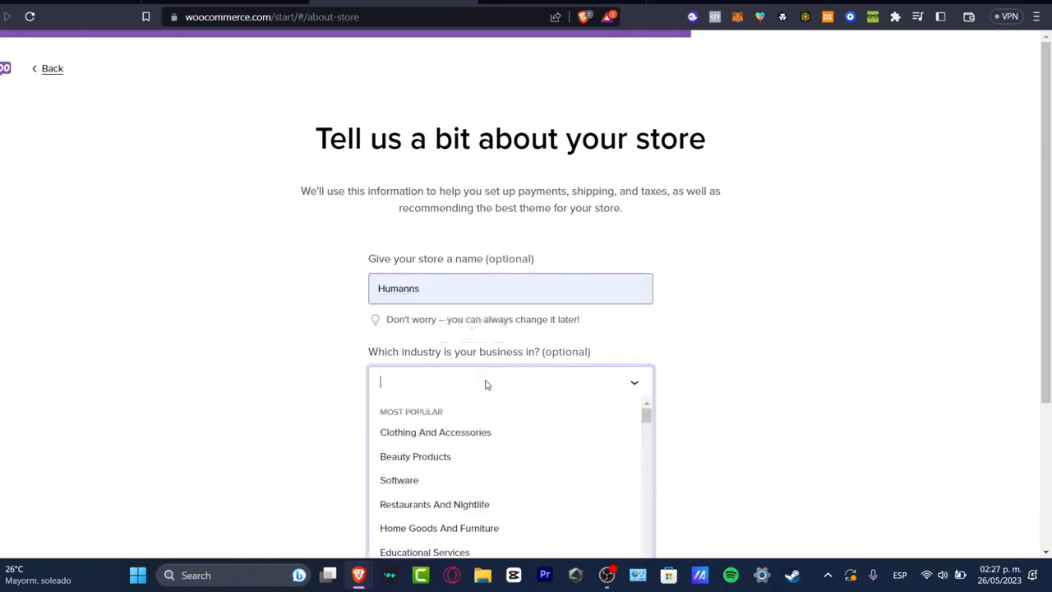
{"action": "left_click", "coordinate": [482, 432]}
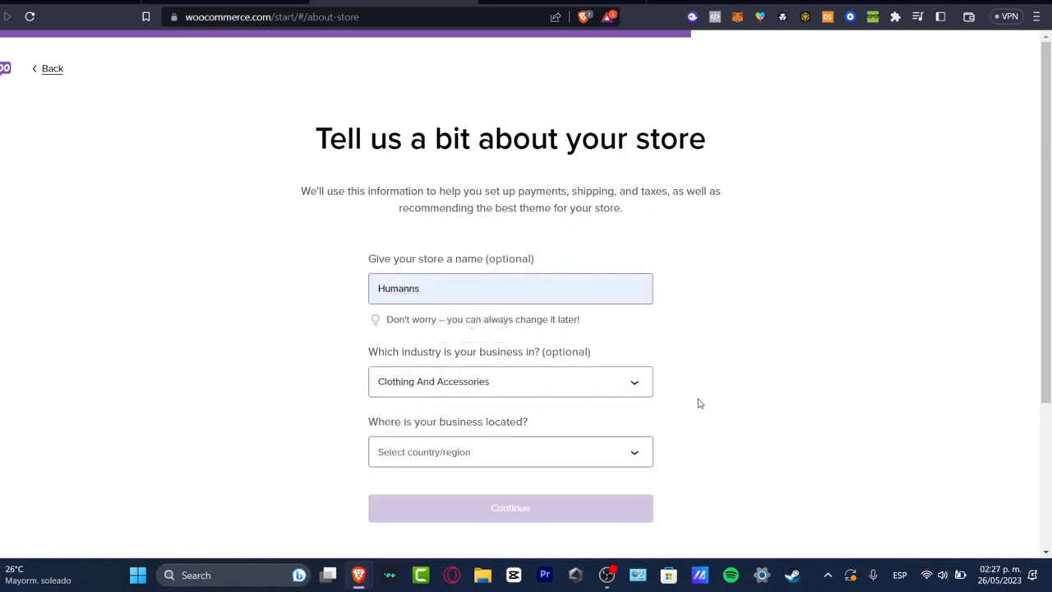
Set the business location to United Kingdom (UK) and continue to the installation options
{"action": "scroll", "coordinate": [697, 403], "scroll_direction": "down", "scroll_amount": 3}
{"action": "left_click", "coordinate": [476, 241]}
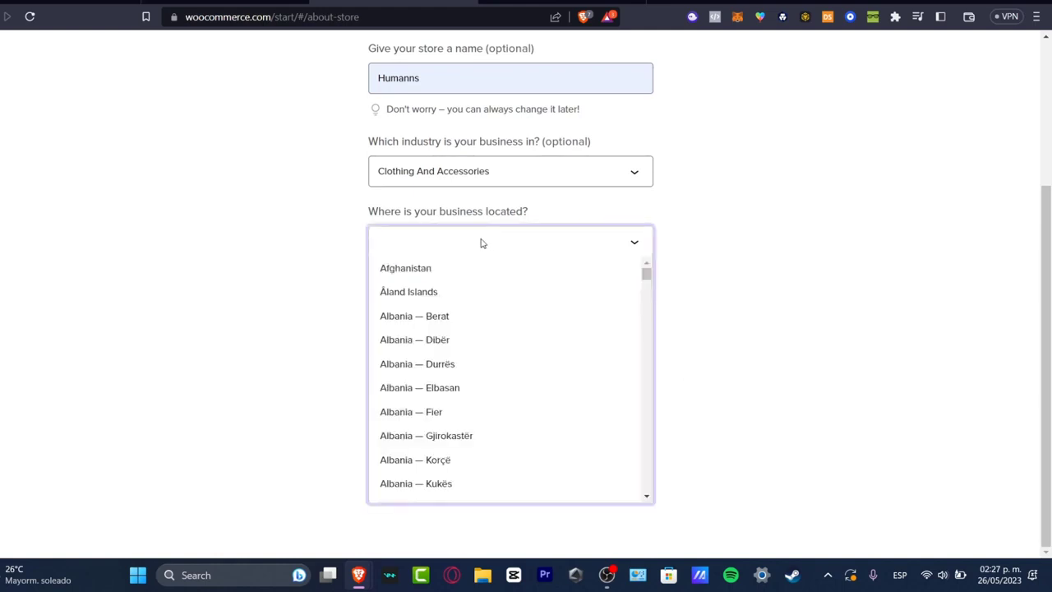
{"action": "type", "text": "uni"}
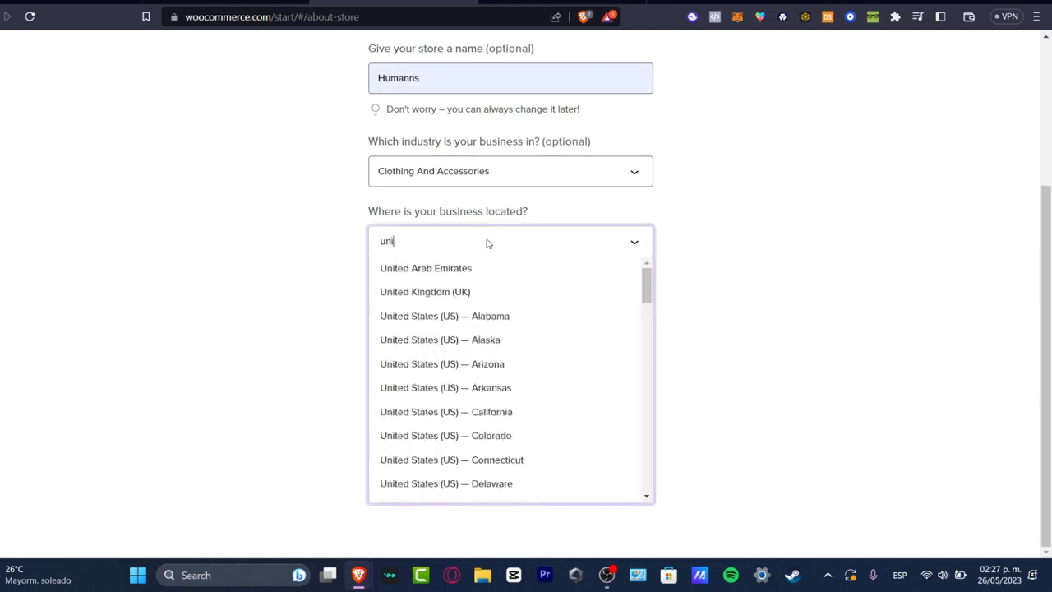
{"action": "left_click", "coordinate": [487, 296]}
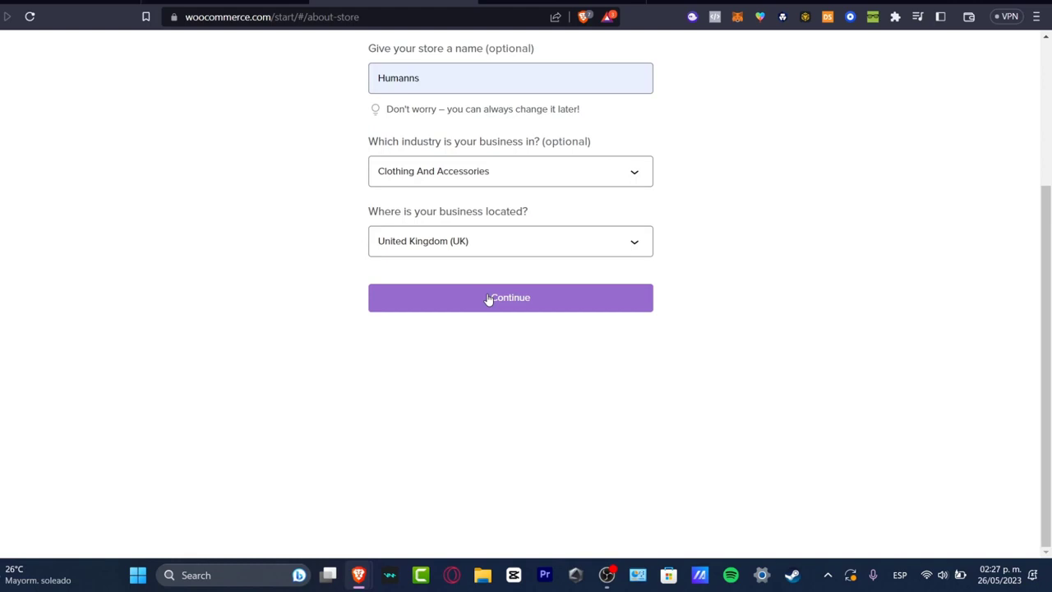
{"action": "left_click", "coordinate": [540, 305]}
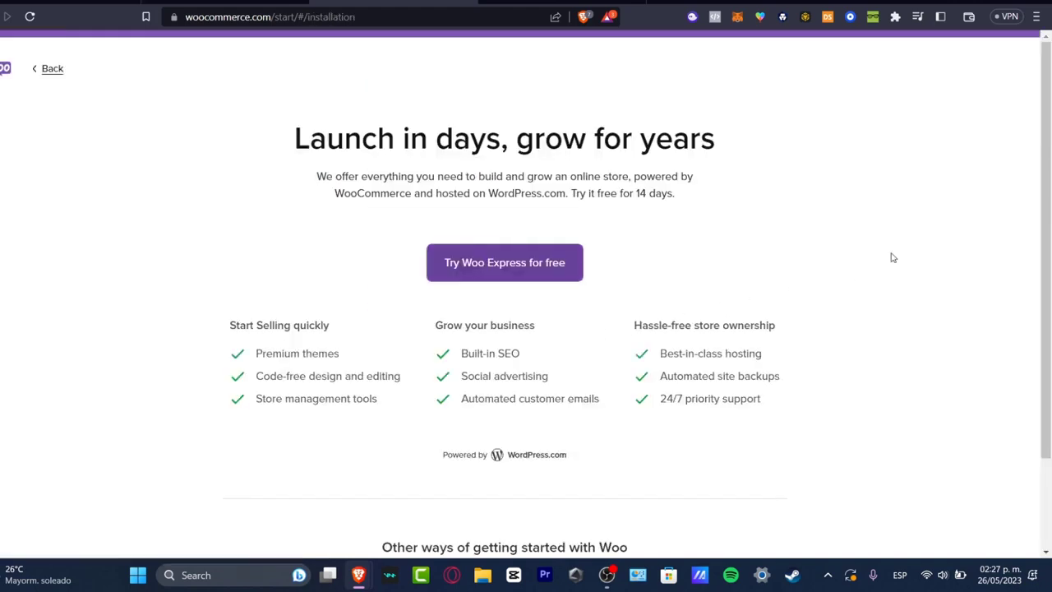
Look over the Woo Express free trial offer and the other ways of getting started with Woo
{"action": "scroll", "coordinate": [884, 262], "scroll_direction": "down", "scroll_amount": 2}
{"action": "scroll", "coordinate": [759, 235], "scroll_direction": "up", "scroll_amount": 2}
{"action": "scroll", "coordinate": [729, 225], "scroll_direction": "down", "scroll_amount": 1}
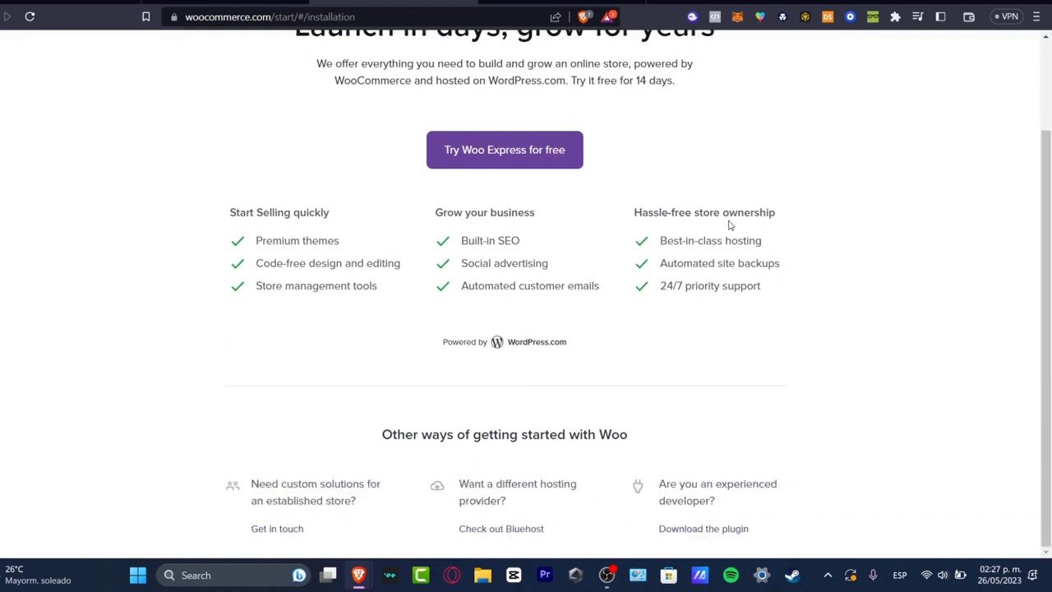
{"action": "scroll", "coordinate": [714, 239], "scroll_direction": "up", "scroll_amount": 1}
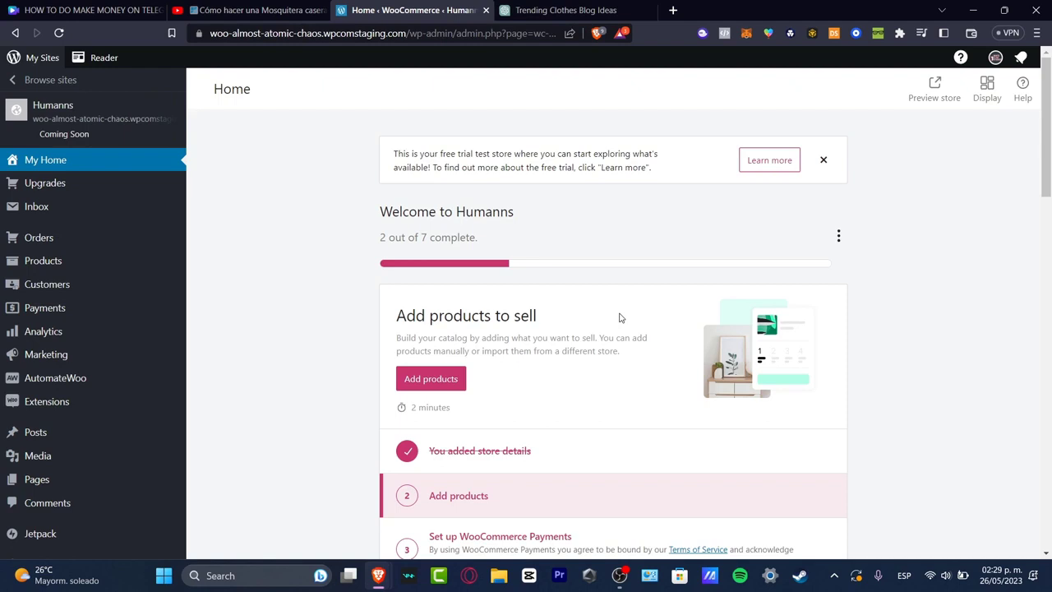
Review the new store's home page and setup tasks, and start adding a physical product
{"action": "mouse_move", "coordinate": [83, 192]}
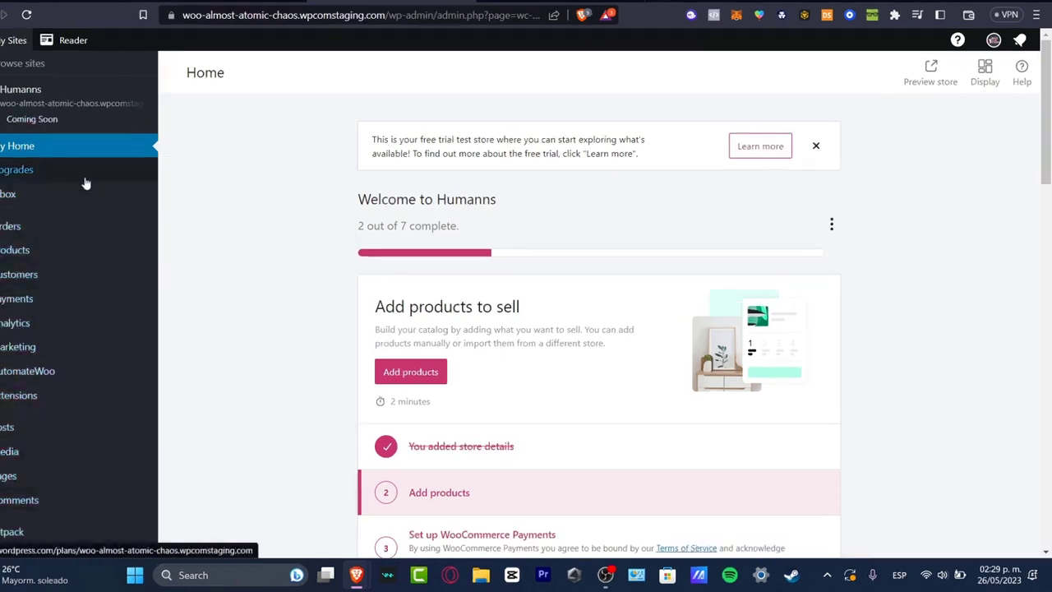
{"action": "scroll", "coordinate": [872, 240], "scroll_direction": "down", "scroll_amount": 3}
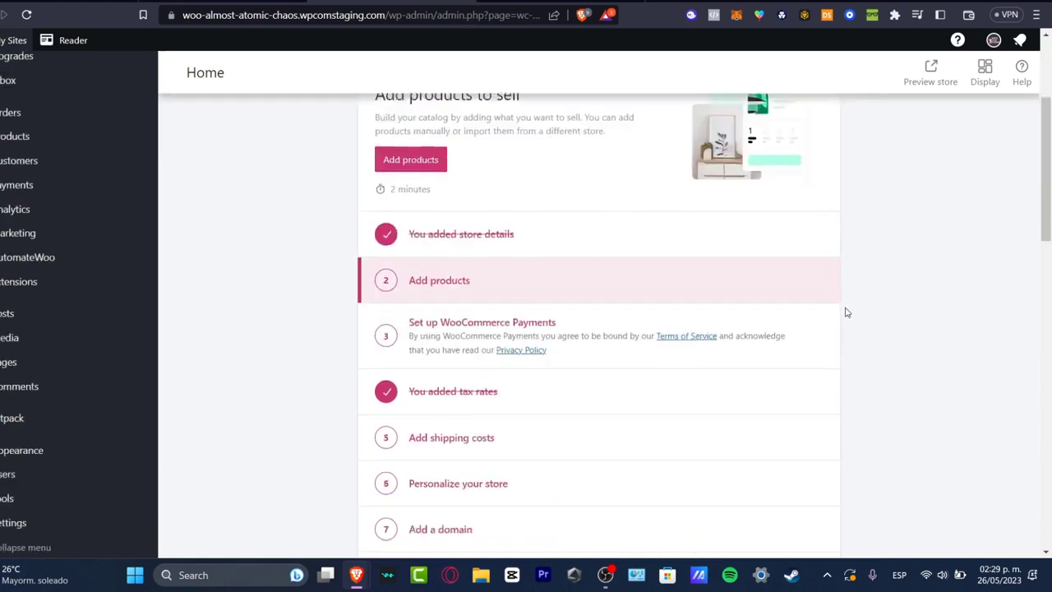
{"action": "scroll", "coordinate": [846, 311], "scroll_direction": "down", "scroll_amount": 3}
{"action": "scroll", "coordinate": [834, 337], "scroll_direction": "up", "scroll_amount": 6}
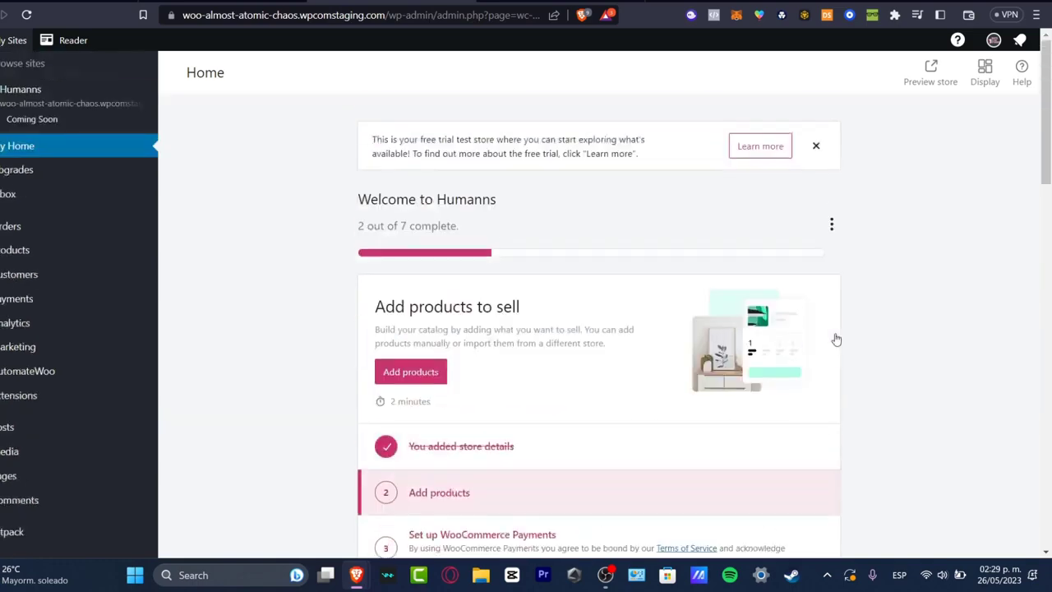
{"action": "scroll", "coordinate": [1050, 131], "scroll_direction": "down", "scroll_amount": 5}
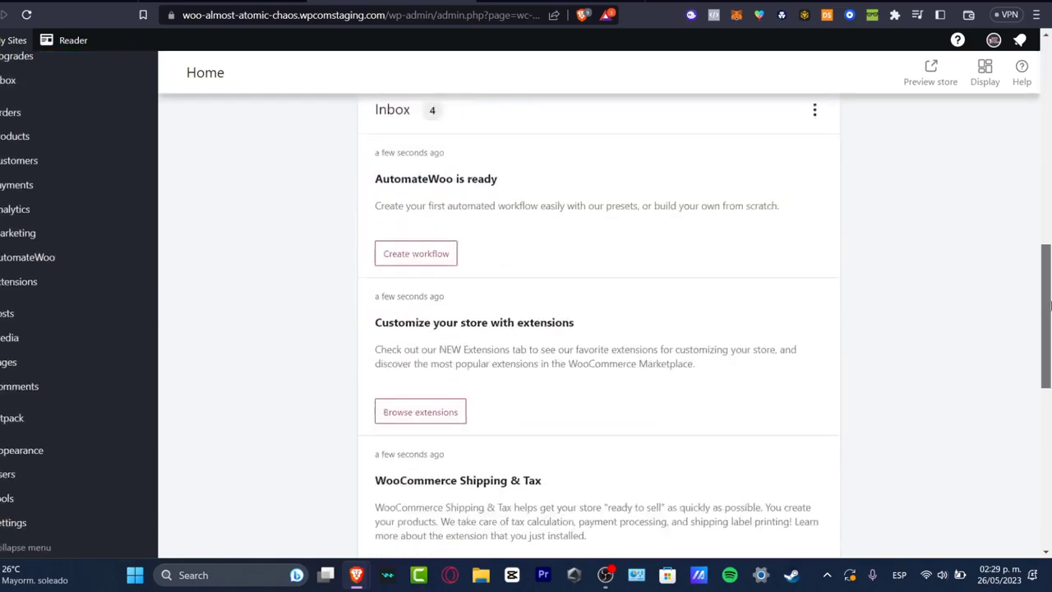
{"action": "scroll", "coordinate": [1050, 131], "scroll_direction": "up", "scroll_amount": 5}
{"action": "left_click", "coordinate": [423, 374]}
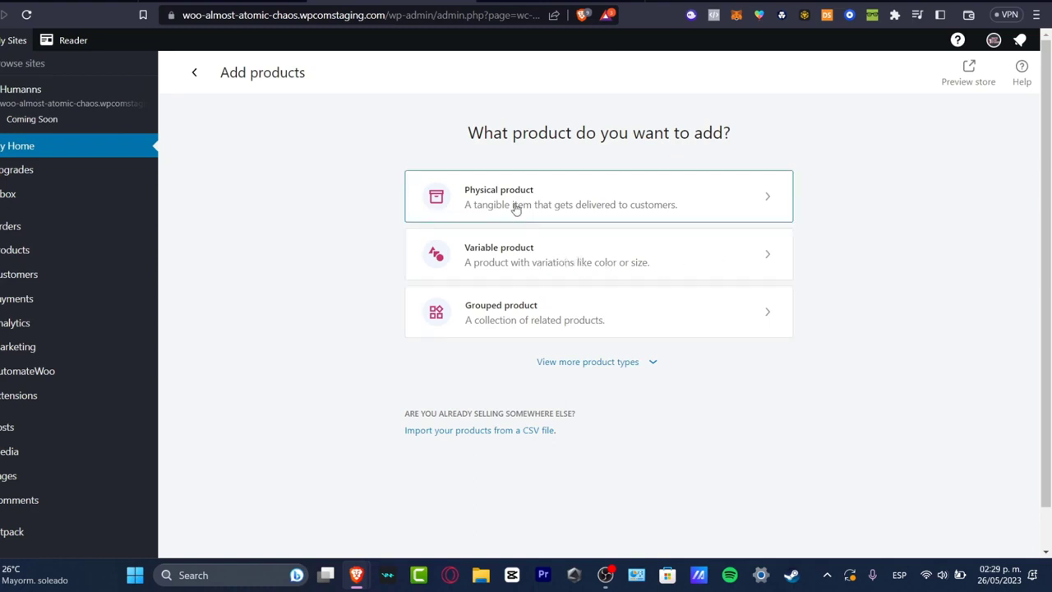
{"action": "left_click", "coordinate": [745, 207]}
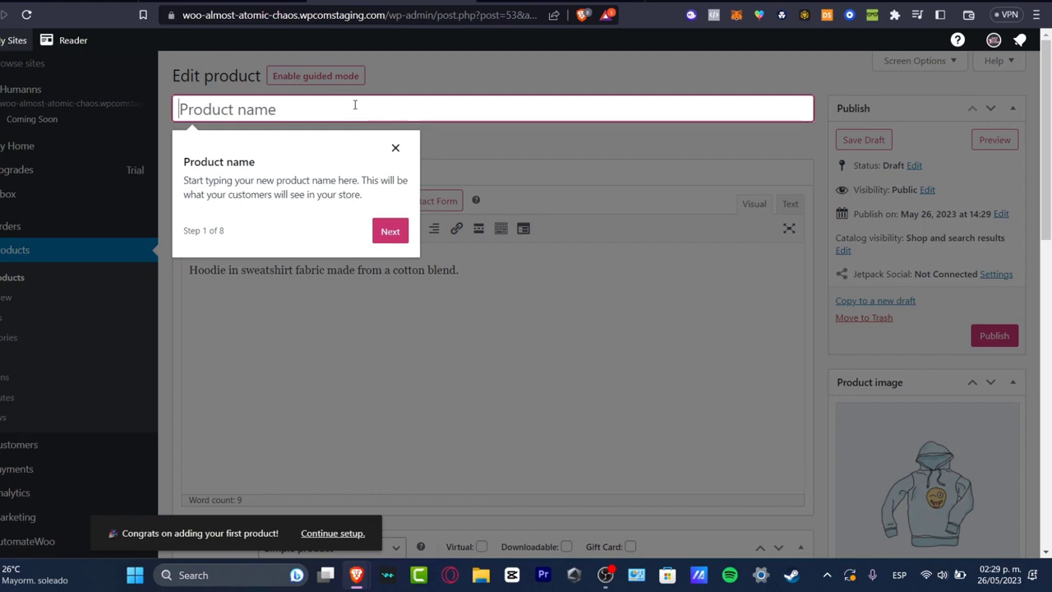
Name the product "T-Shirt Tank Top Men" and dismiss the guided product tour
{"action": "type", "text": "T shi"}
{"action": "key", "text": "BackSpace"}
{"action": "key", "text": "BackSpace"}
{"action": "key", "text": "BackSpace"}
{"action": "key", "text": "BackSpace"}
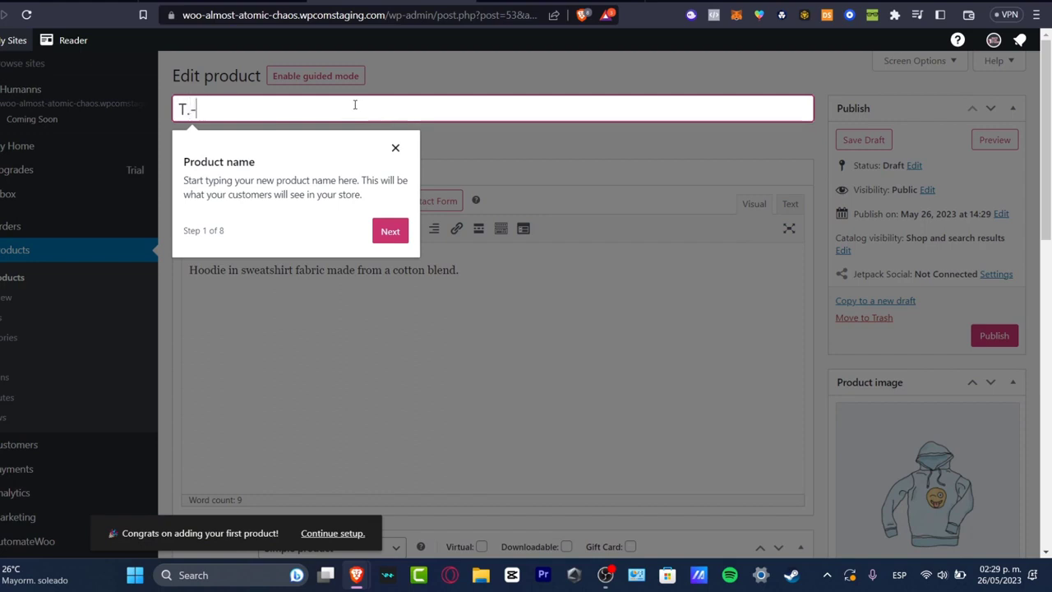
{"action": "type", "text": "-Shirt Tank Top Men"}
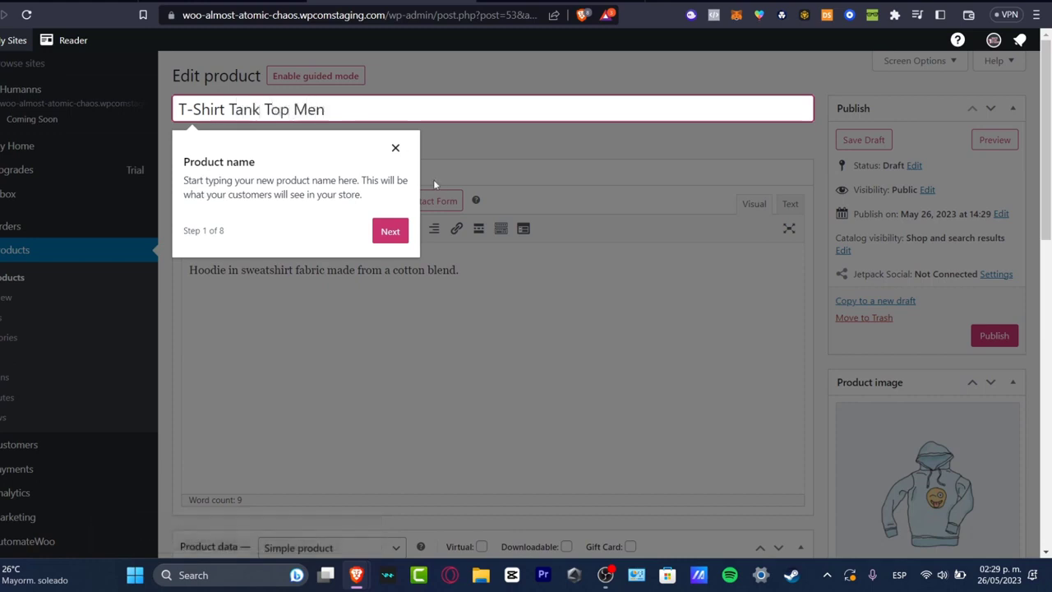
{"action": "left_click", "coordinate": [395, 147]}
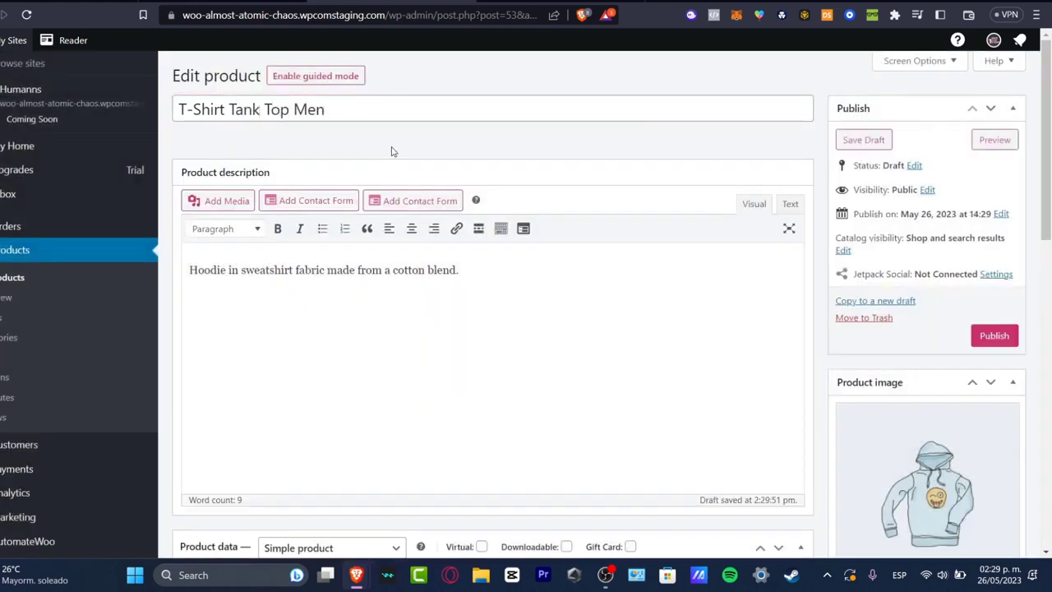
Mark the product as downloadable and set its regular price to $25 and its sale price to $12
{"action": "left_click", "coordinate": [274, 271]}
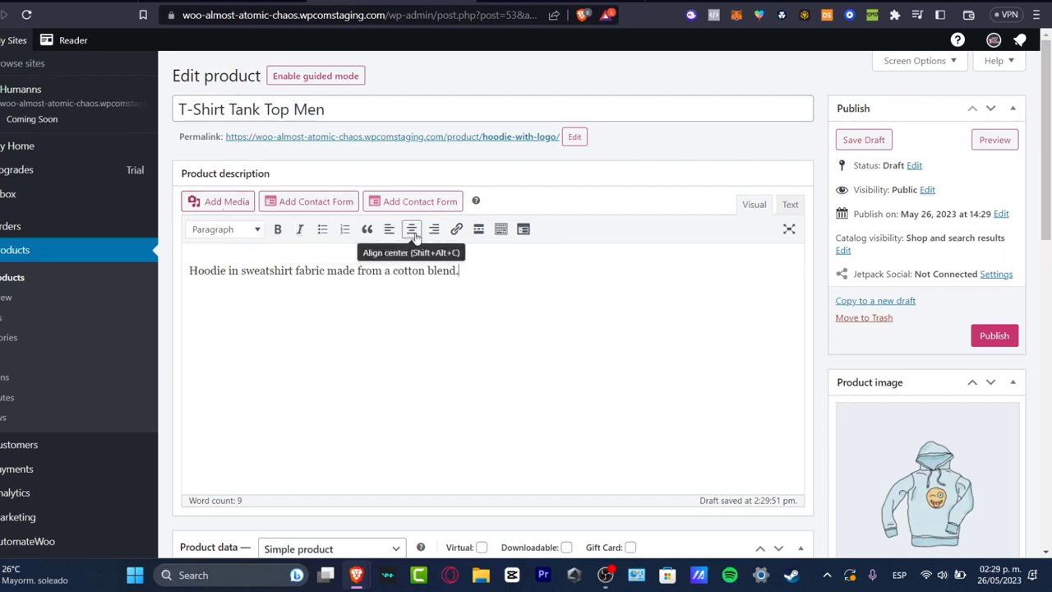
{"action": "scroll", "coordinate": [678, 275], "scroll_direction": "down", "scroll_amount": 3}
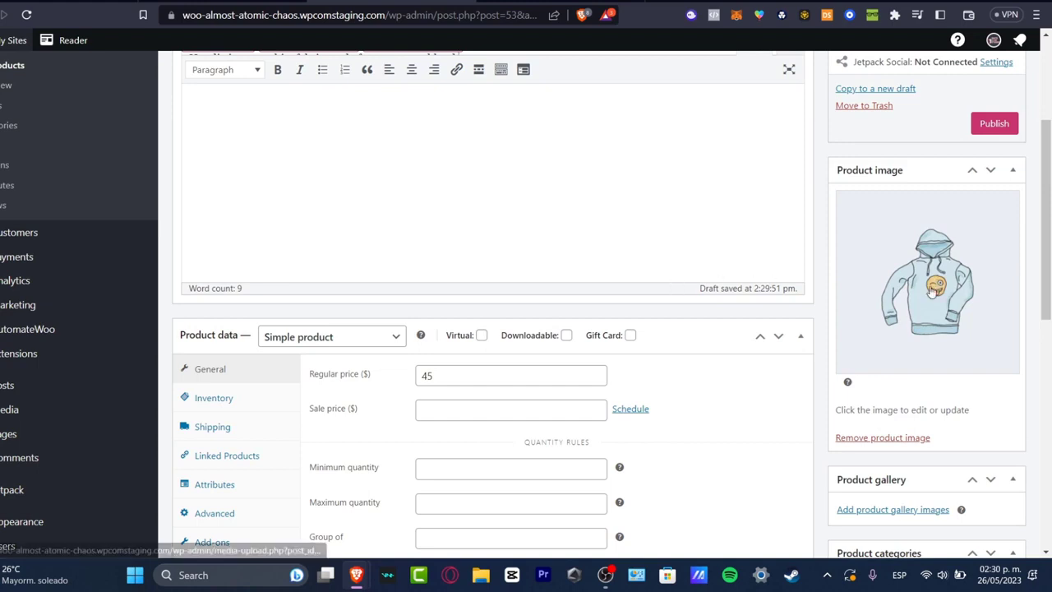
{"action": "scroll", "coordinate": [908, 296], "scroll_direction": "down", "scroll_amount": 3}
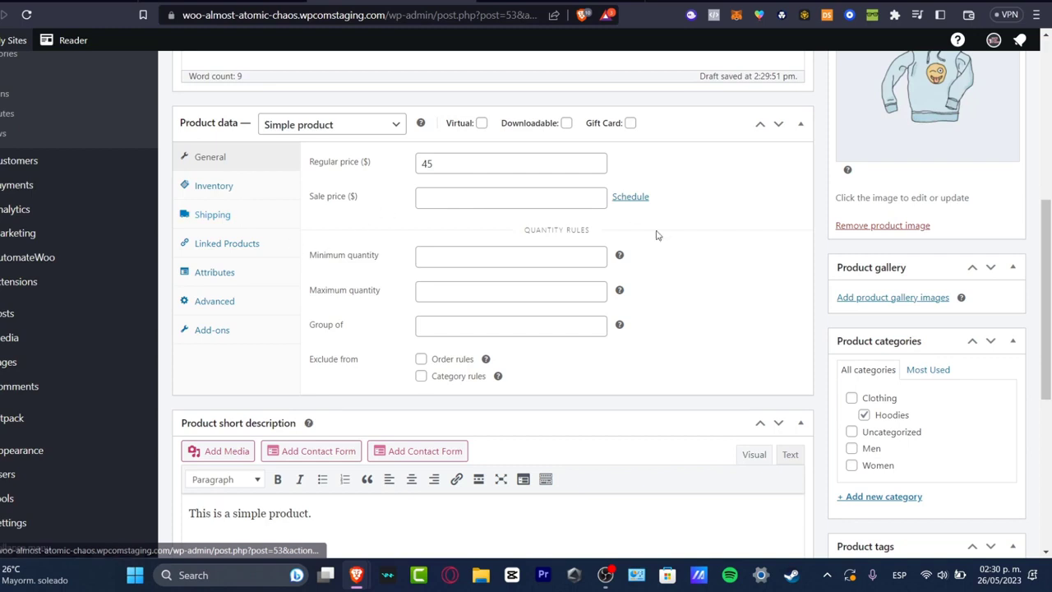
{"action": "left_click", "coordinate": [567, 123]}
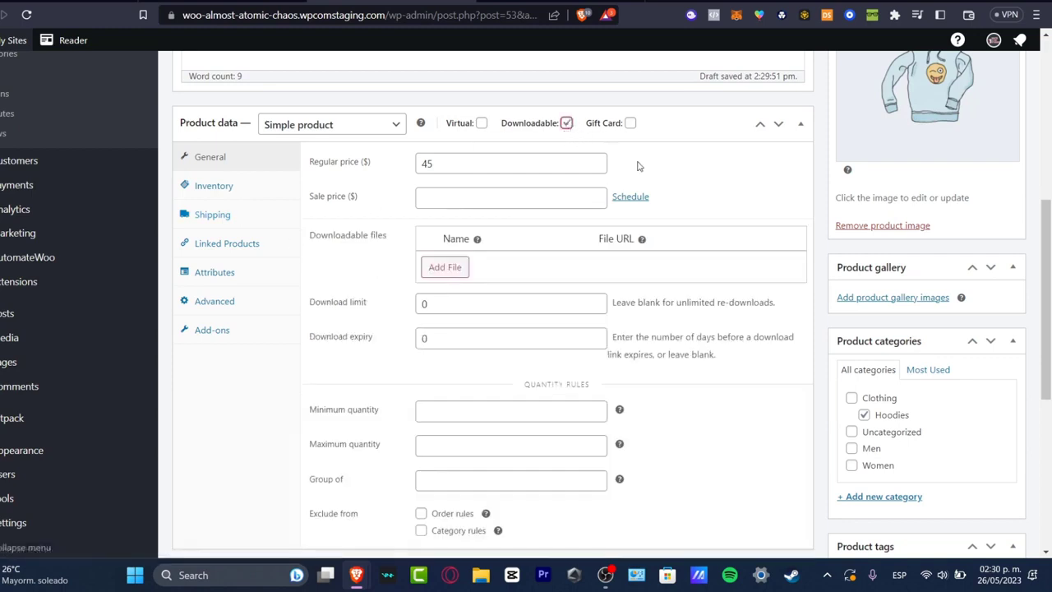
{"action": "left_click", "coordinate": [458, 163]}
{"action": "double_click", "coordinate": [457, 164]}
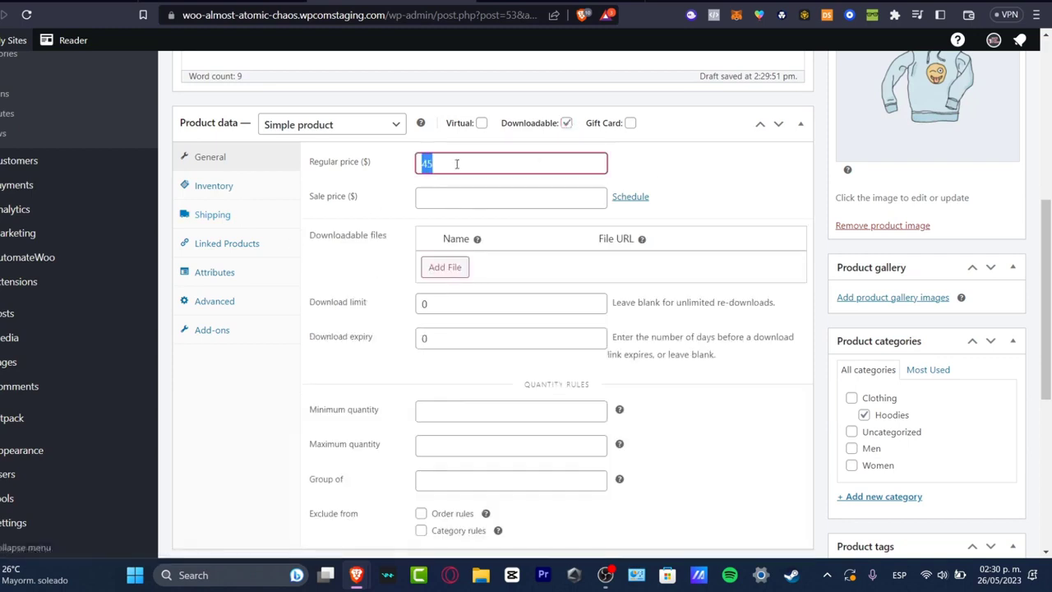
{"action": "type", "text": "25"}
{"action": "left_click", "coordinate": [479, 195]}
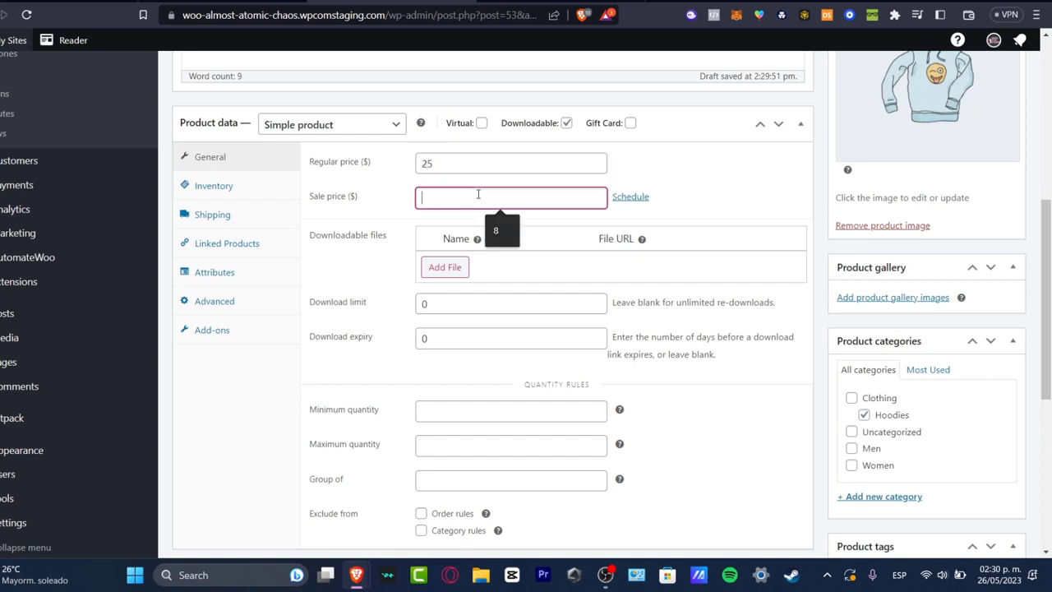
{"action": "type", "text": "12"}
{"action": "left_click", "coordinate": [755, 184]}
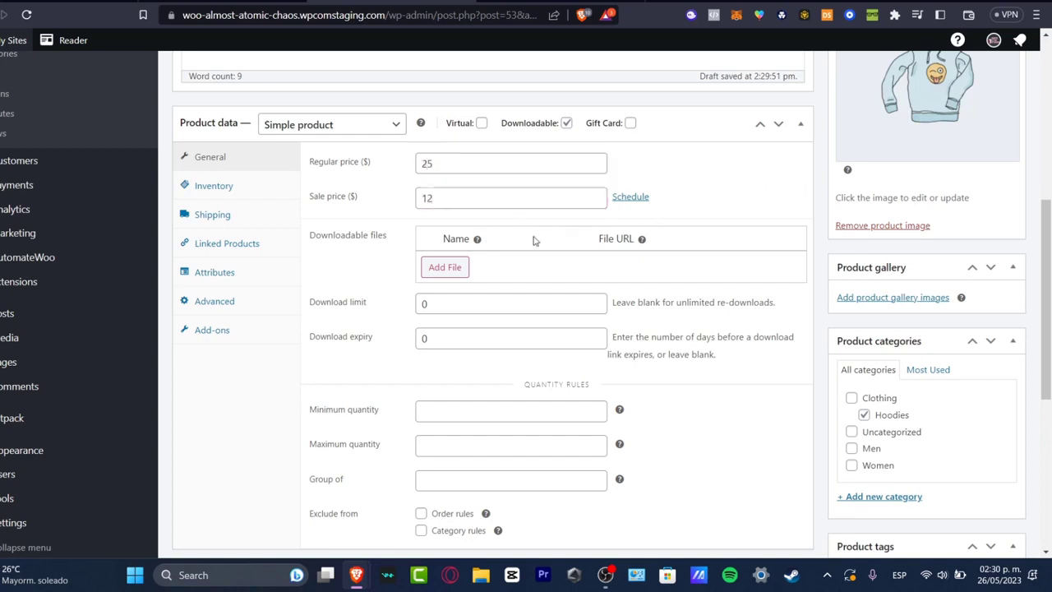
Add a downloadable file named "NFT ART" with the suggested dev-techexpresstuts.pantheonsite.io upload address as its file URL
{"action": "left_click", "coordinate": [444, 267]}
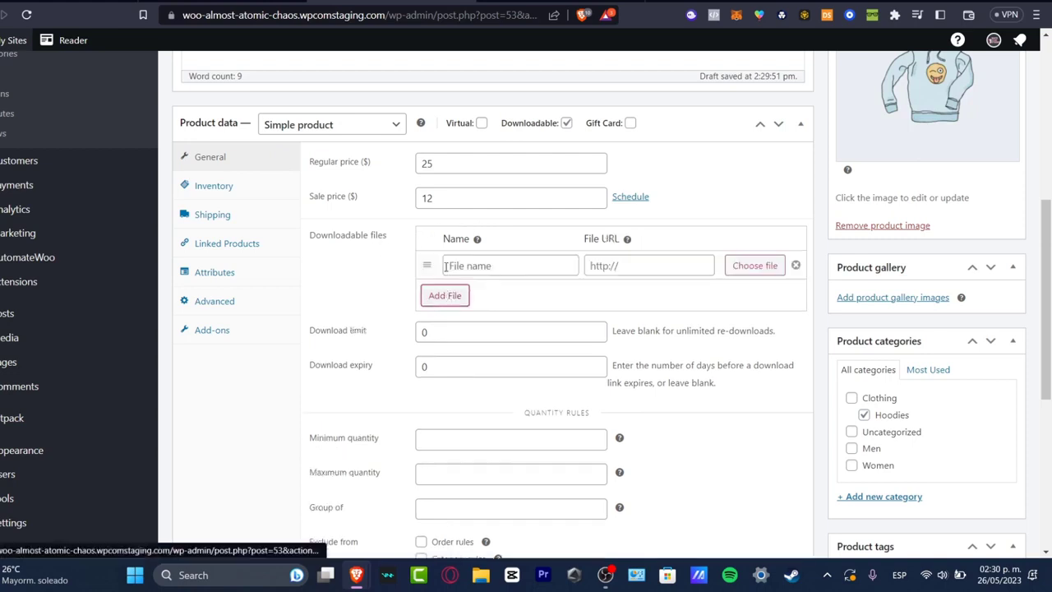
{"action": "left_click", "coordinate": [488, 267]}
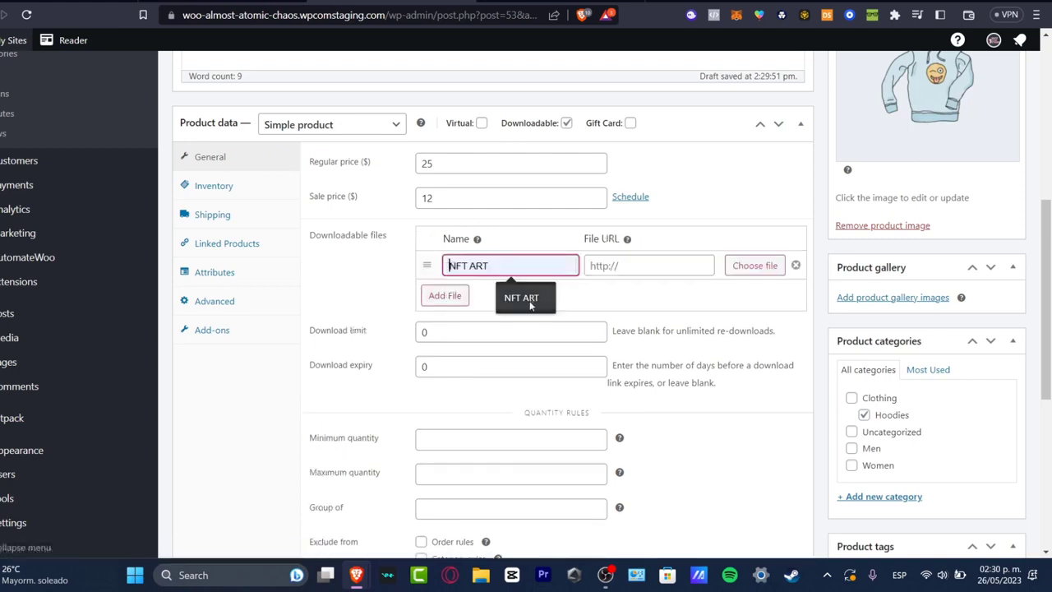
{"action": "left_click", "coordinate": [530, 306]}
{"action": "left_click", "coordinate": [636, 266]}
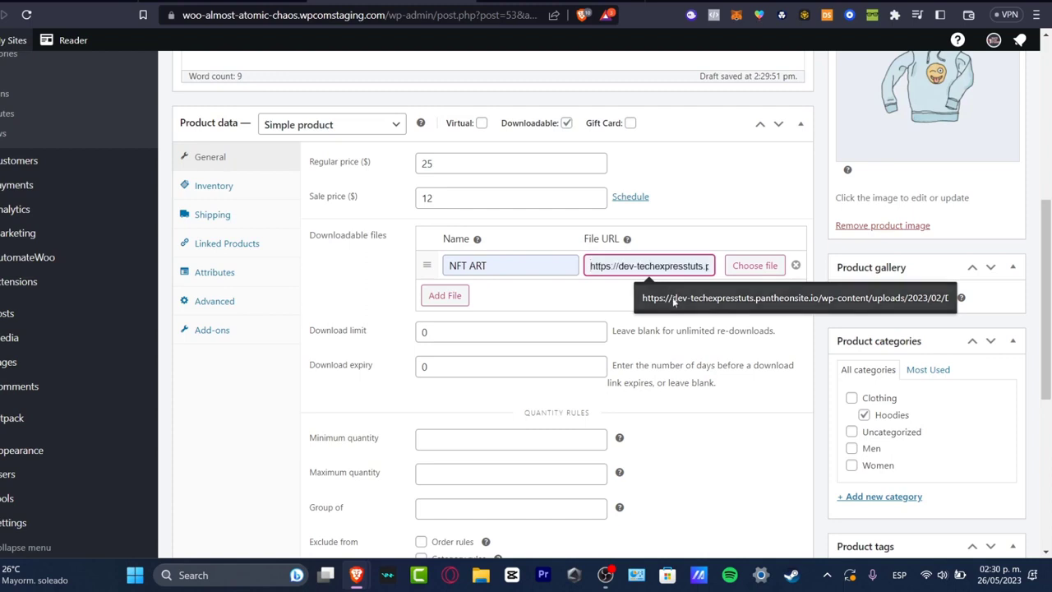
{"action": "left_click", "coordinate": [673, 298]}
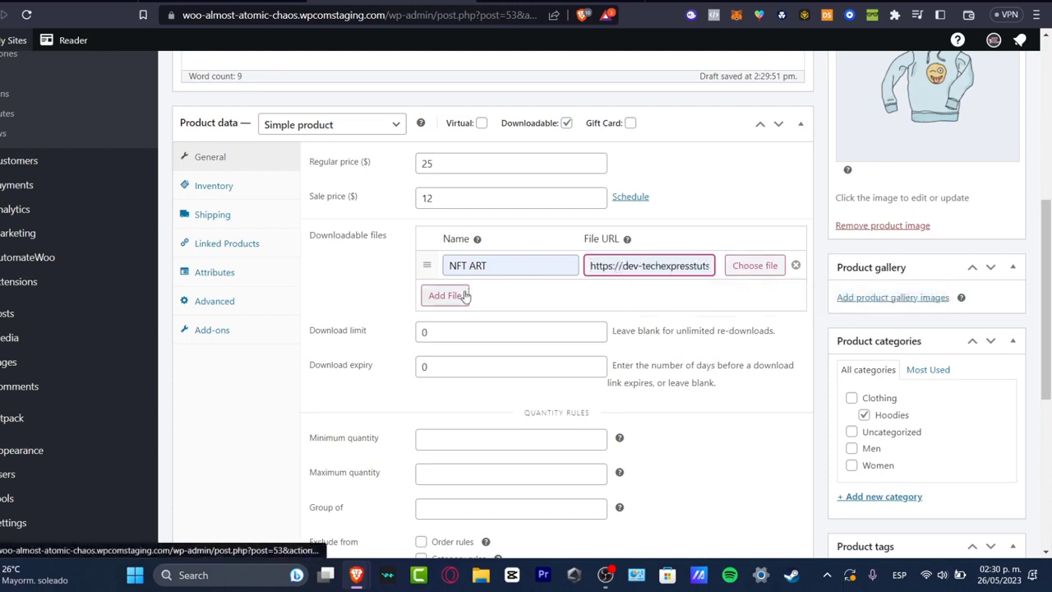
{"action": "left_click", "coordinate": [412, 301]}
Set the product's download limit to 1 and its download expiry to 4 days
{"action": "left_click", "coordinate": [460, 330]}
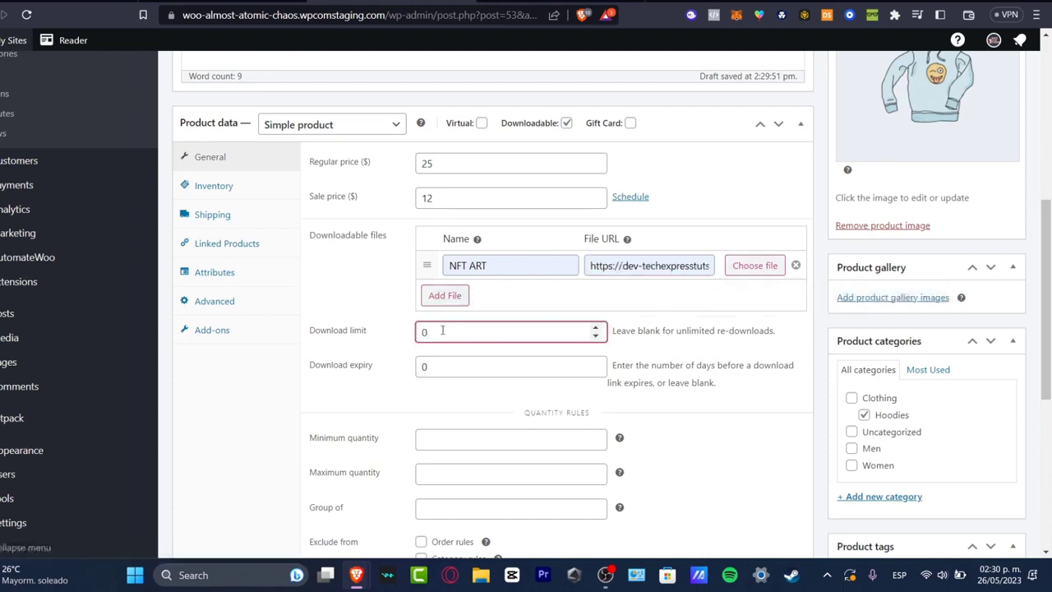
{"action": "left_click_drag", "start_coordinate": [442, 329], "coordinate": [418, 331]}
{"action": "type", "text": "25"}
{"action": "double_click", "coordinate": [432, 333]}
{"action": "type", "text": "1"}
{"action": "left_click", "coordinate": [452, 365]}
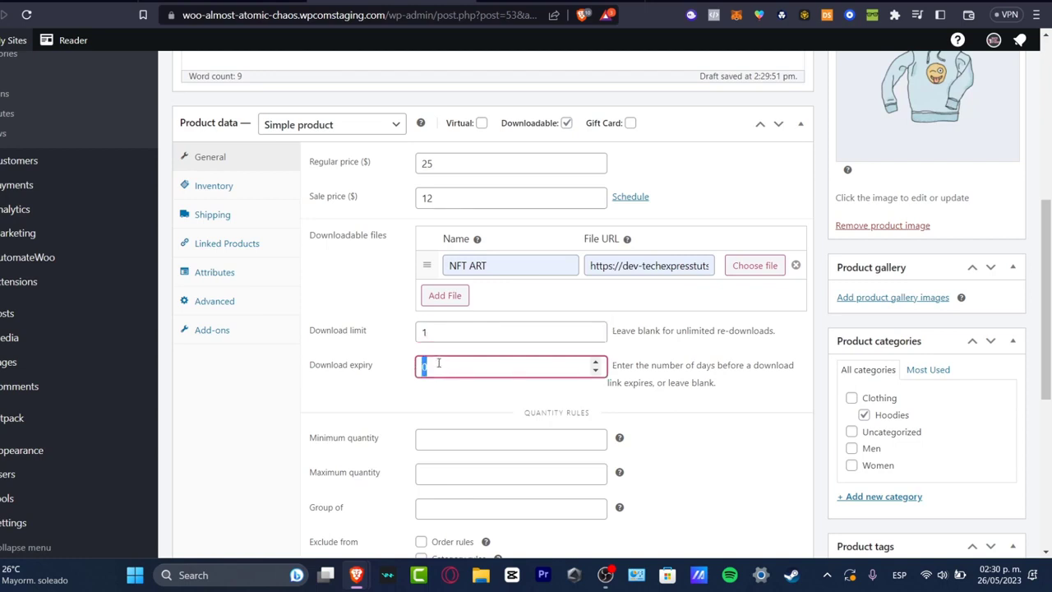
{"action": "type", "text": "1"}
{"action": "left_click", "coordinate": [450, 399]}
Set the quantity rules to a minimum quantity of 1, a maximum quantity of 1 and a group of 1
{"action": "scroll", "coordinate": [454, 403], "scroll_direction": "down", "scroll_amount": 3}
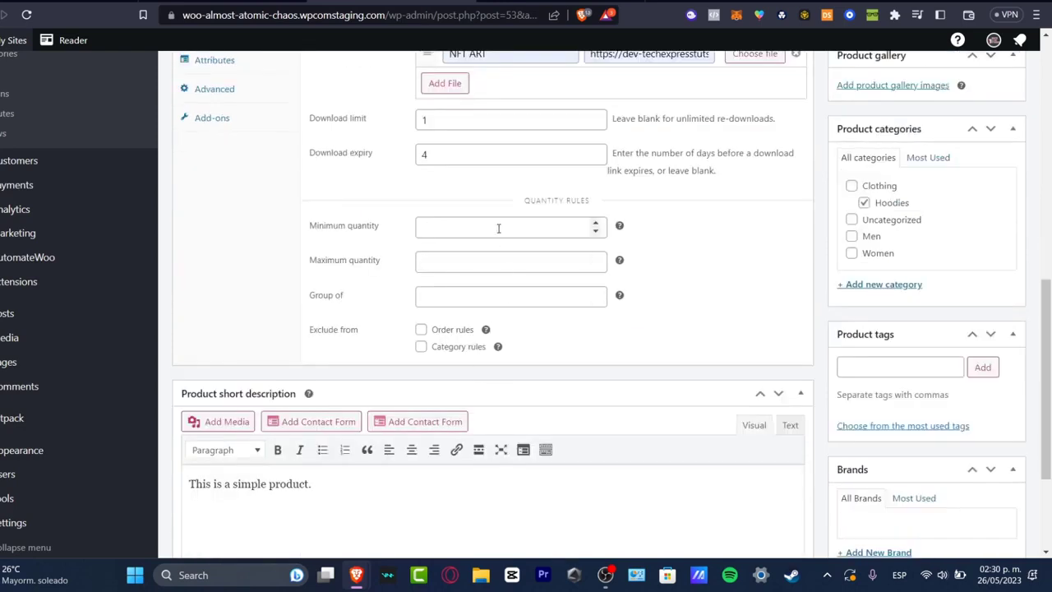
{"action": "left_click", "coordinate": [485, 228]}
{"action": "type", "text": "2"}
{"action": "left_click", "coordinate": [487, 264]}
{"action": "double_click", "coordinate": [472, 230]}
{"action": "type", "text": "1"}
{"action": "left_click", "coordinate": [461, 267]}
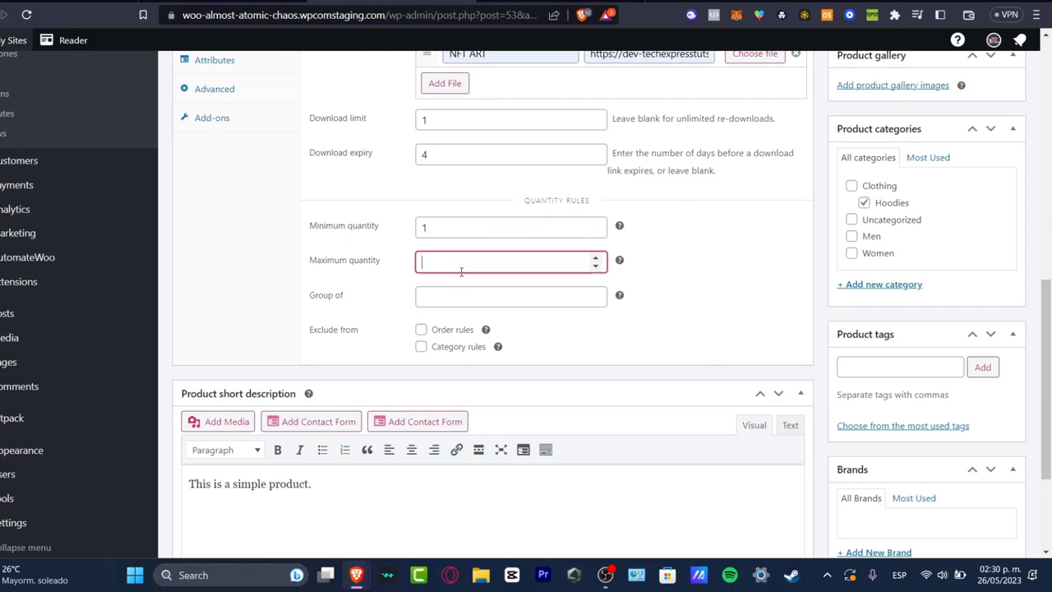
{"action": "type", "text": "1"}
{"action": "left_click", "coordinate": [484, 300]}
{"action": "type", "text": "1"}
{"action": "left_click", "coordinate": [540, 330]}
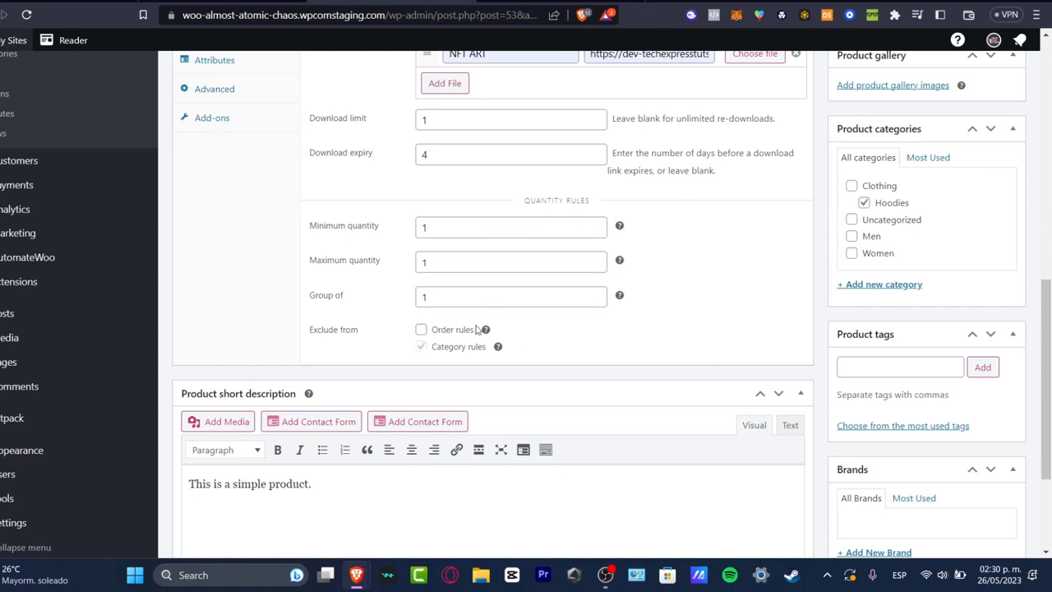
{"action": "scroll", "coordinate": [603, 356], "scroll_direction": "down", "scroll_amount": 2}
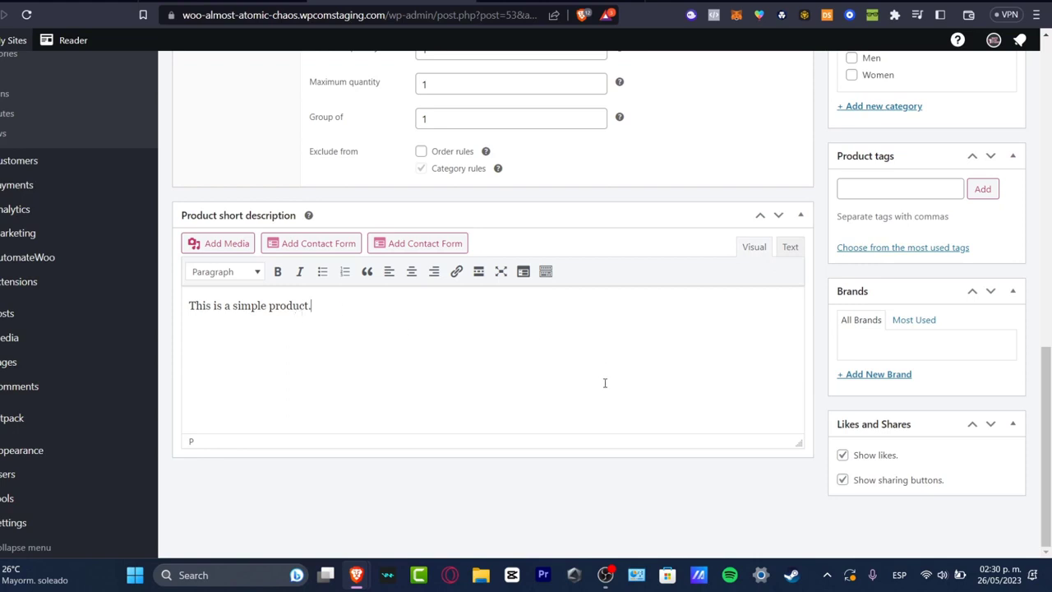
Add the tag "NFT ART" to the product
{"action": "left_click", "coordinate": [869, 192]}
{"action": "type", "text": "NFT ART"}
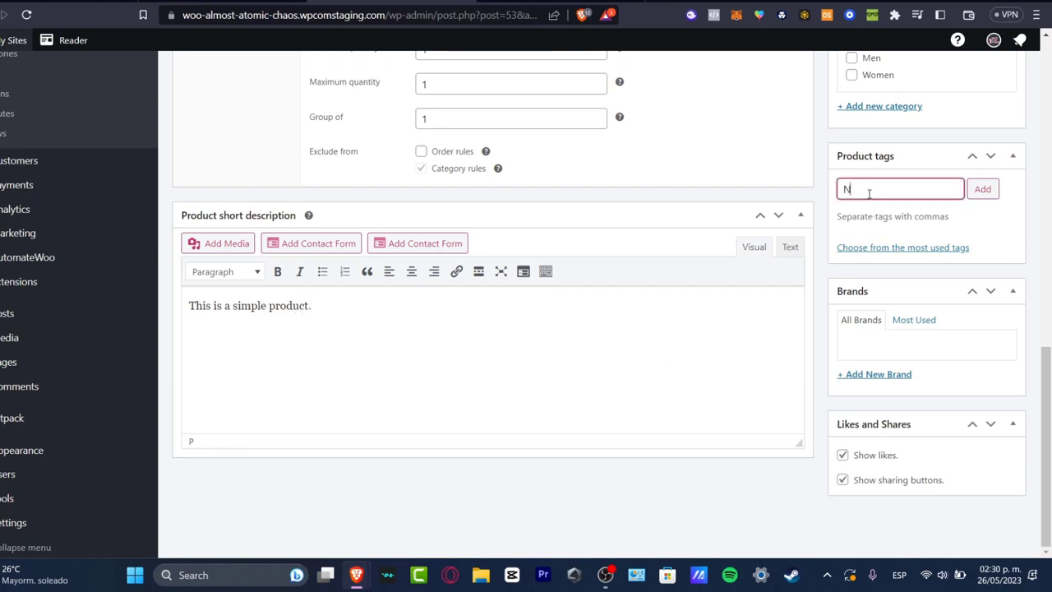
{"action": "left_click", "coordinate": [979, 196]}
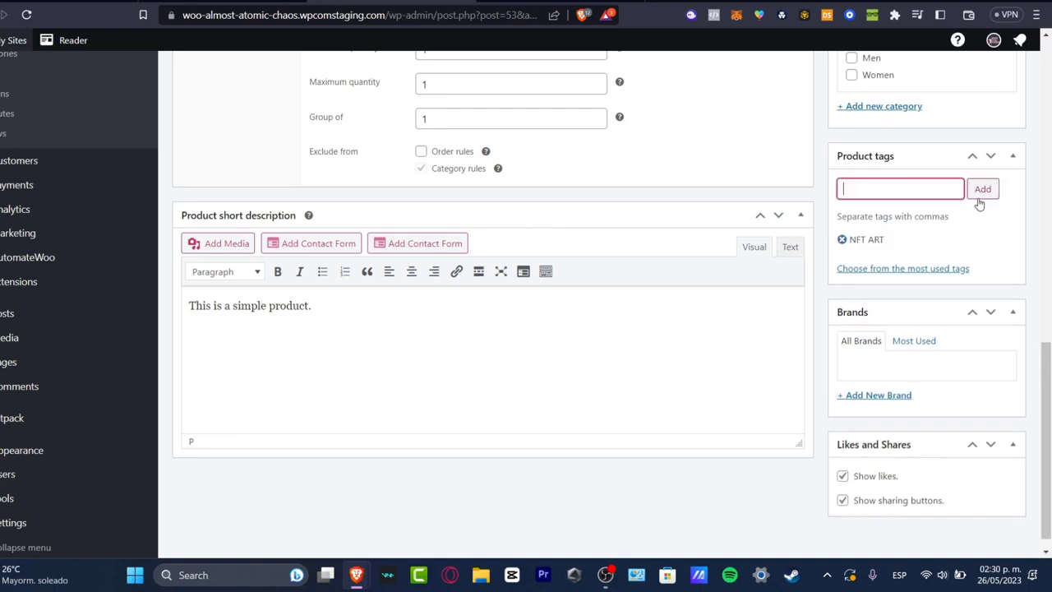
Create a new brand named "HUMANS" without a parent brand and assign it to the product
{"action": "left_click", "coordinate": [892, 397]}
{"action": "left_click", "coordinate": [907, 400]}
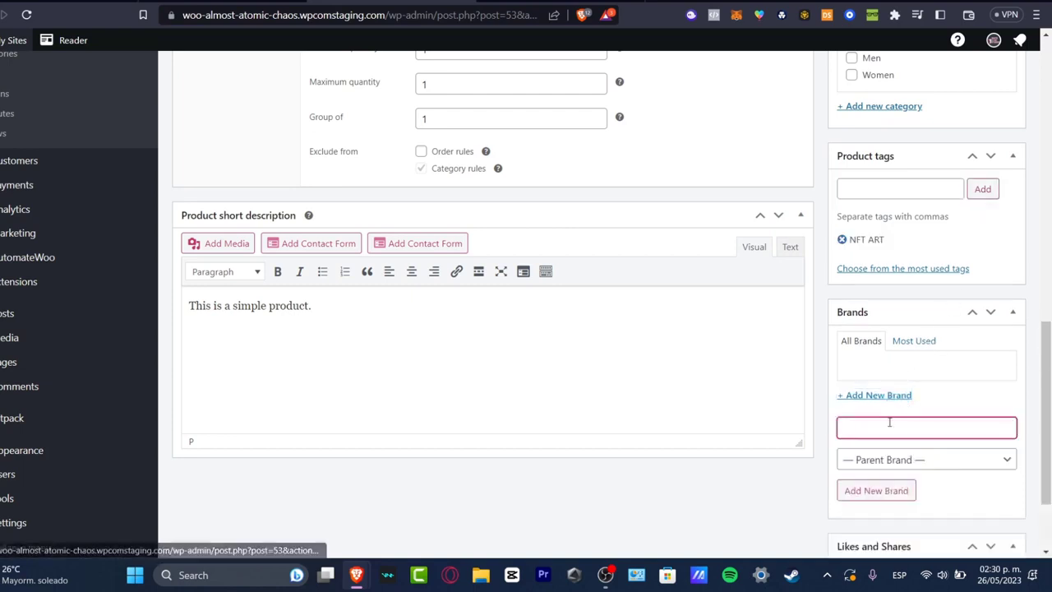
{"action": "type", "text": "HUMANS"}
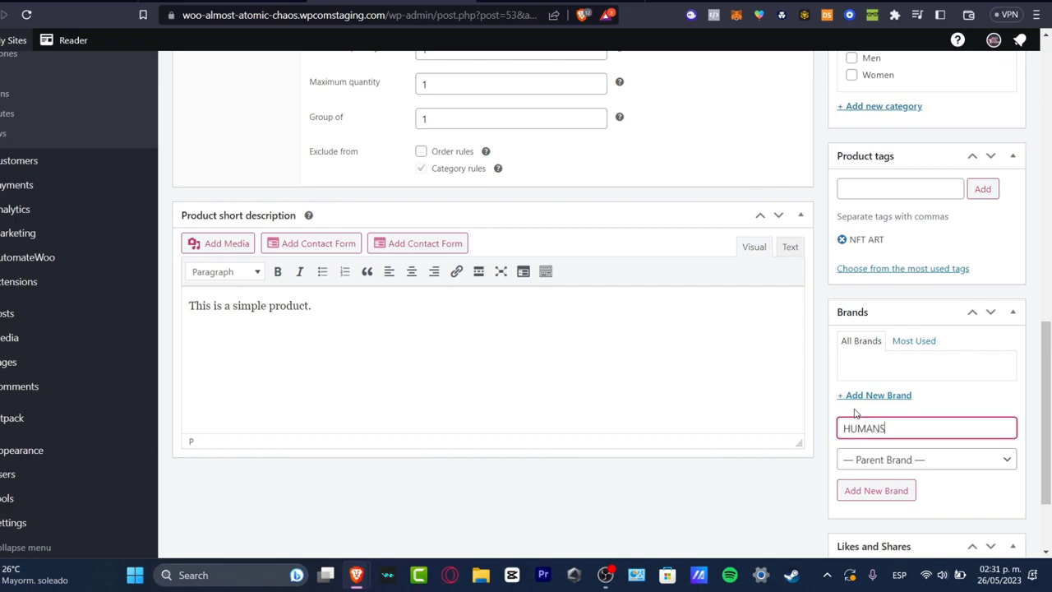
{"action": "left_click", "coordinate": [894, 491]}
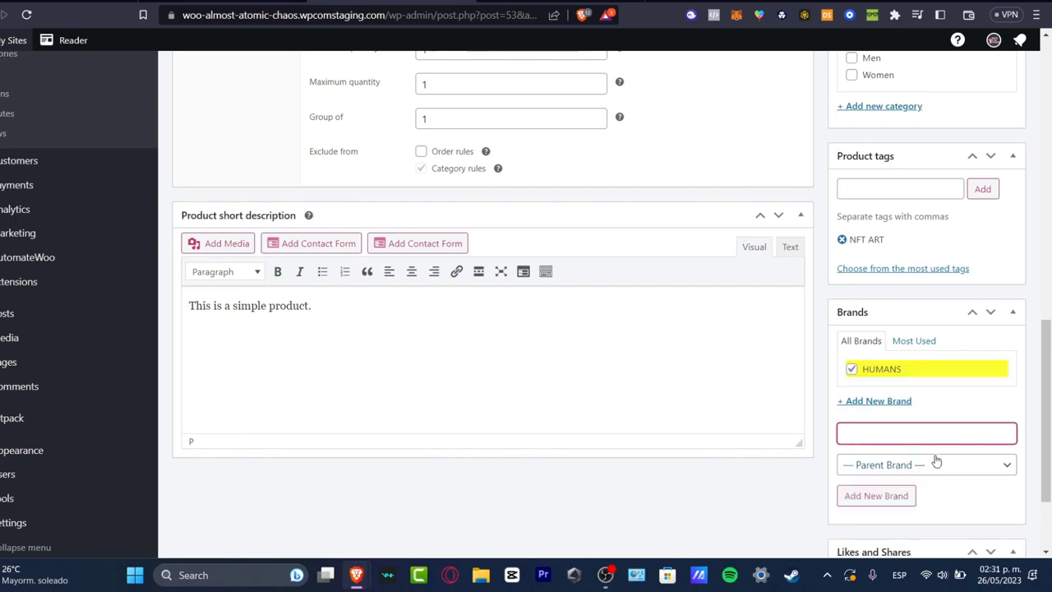
Replace the product image with the "verdexico (1)" picture uploaded from the Downloads folder
{"action": "scroll", "coordinate": [919, 419], "scroll_direction": "down", "scroll_amount": 2}
{"action": "scroll", "coordinate": [681, 468], "scroll_direction": "up", "scroll_amount": 15}
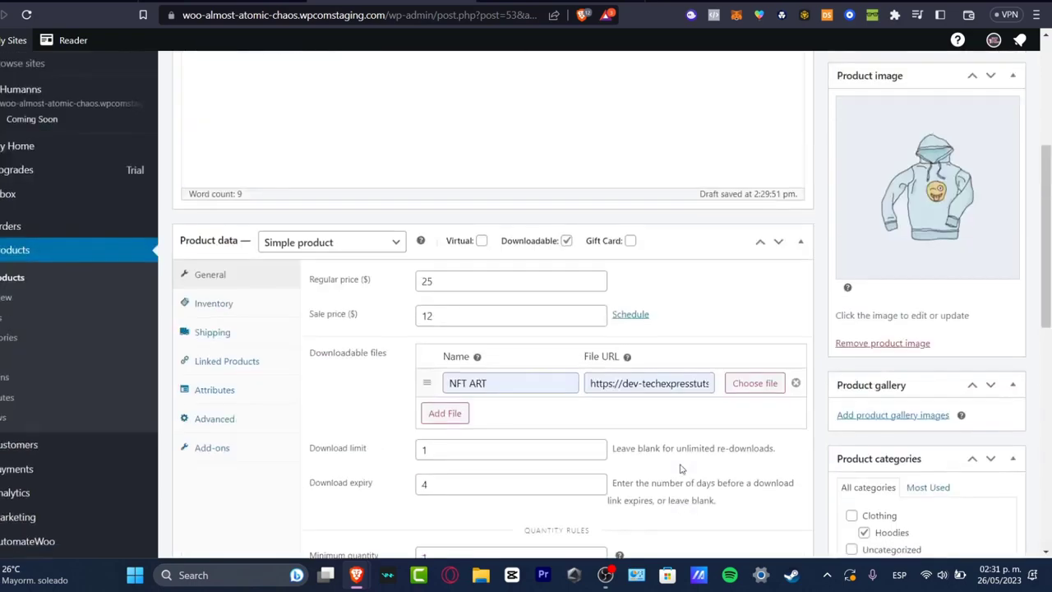
{"action": "scroll", "coordinate": [724, 427], "scroll_direction": "down", "scroll_amount": 5}
{"action": "scroll", "coordinate": [923, 171], "scroll_direction": "up", "scroll_amount": 2}
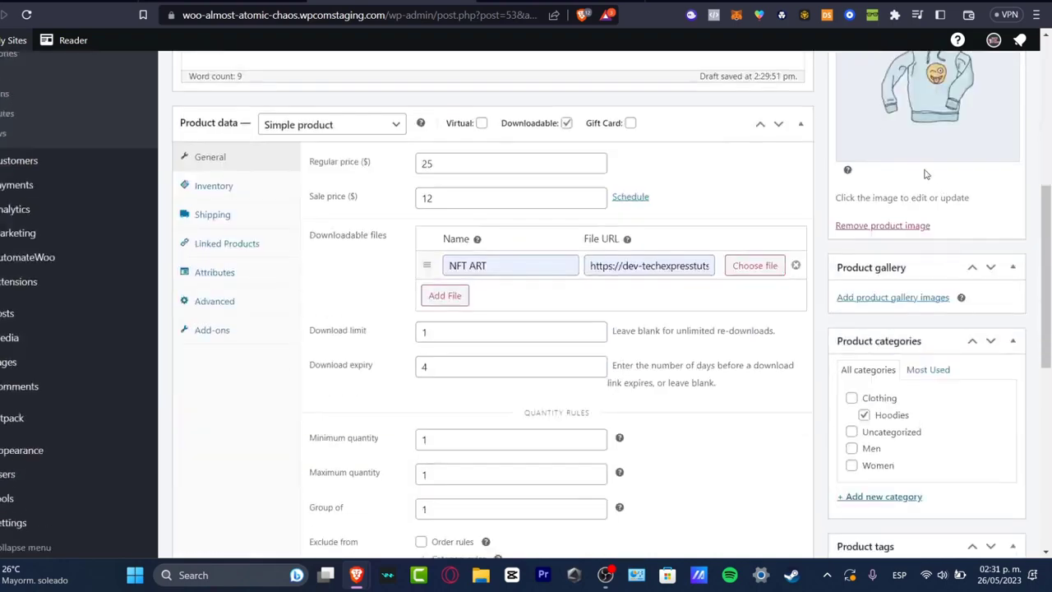
{"action": "left_click", "coordinate": [934, 272]}
{"action": "left_click", "coordinate": [481, 311]}
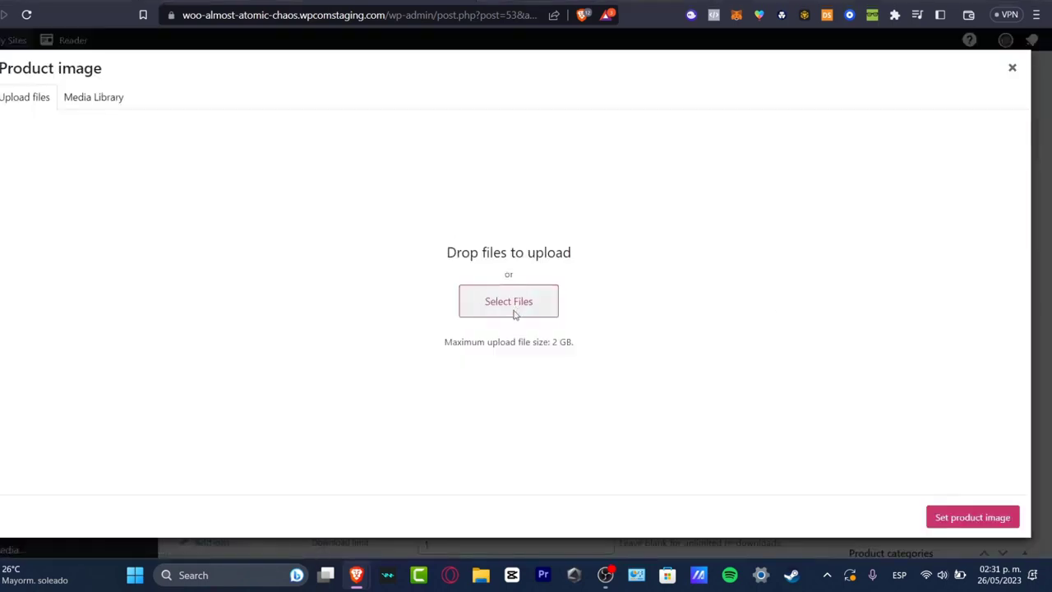
{"action": "scroll", "coordinate": [49, 205], "scroll_direction": "up", "scroll_amount": 10}
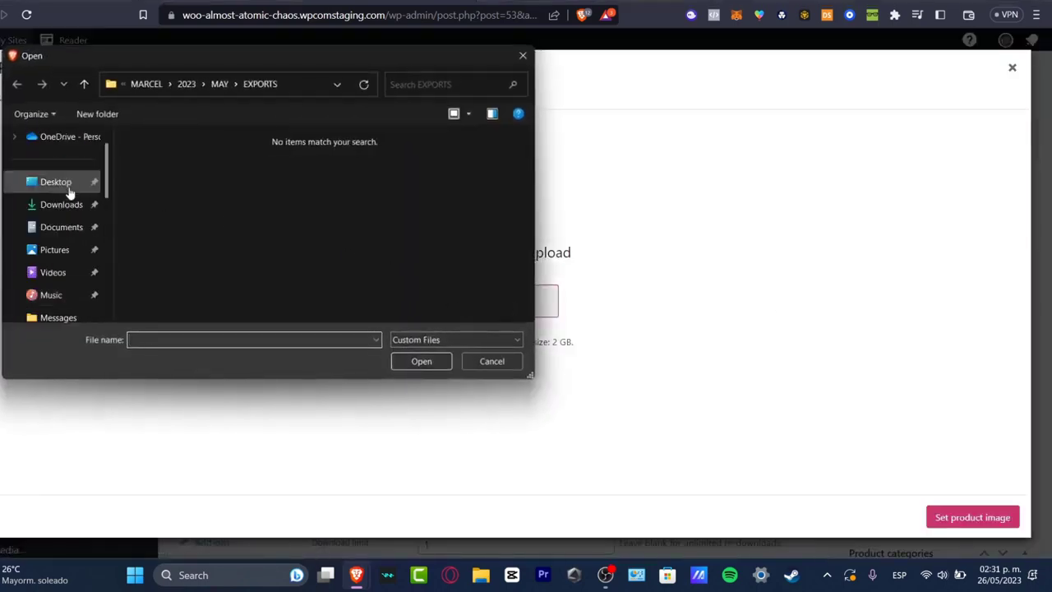
{"action": "left_click", "coordinate": [74, 205]}
{"action": "scroll", "coordinate": [182, 215], "scroll_direction": "down", "scroll_amount": 5}
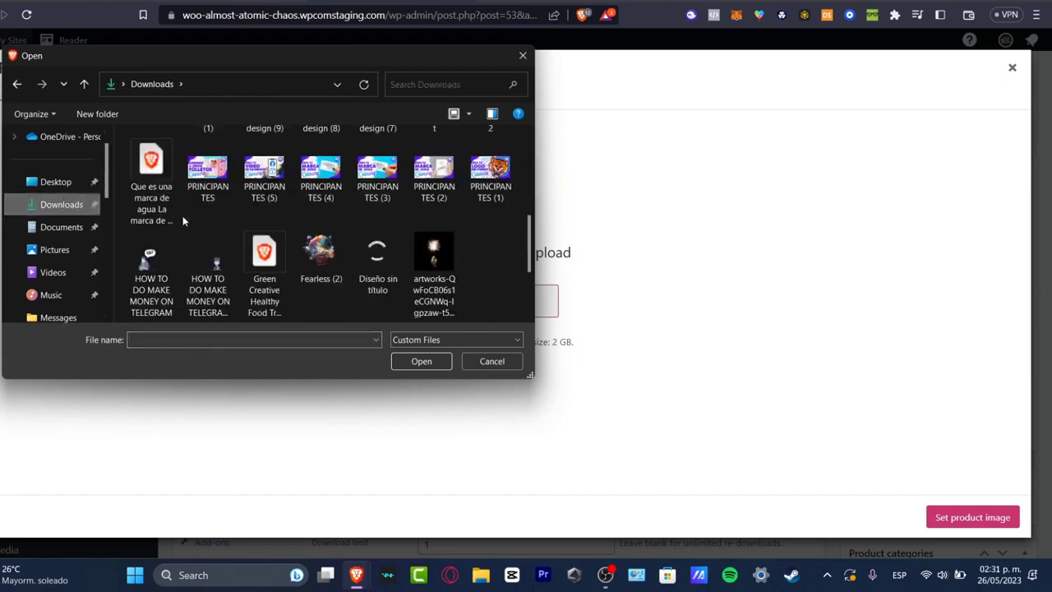
{"action": "scroll", "coordinate": [176, 210], "scroll_direction": "up", "scroll_amount": 3}
{"action": "left_click", "coordinate": [208, 167]}
{"action": "left_click", "coordinate": [421, 360]}
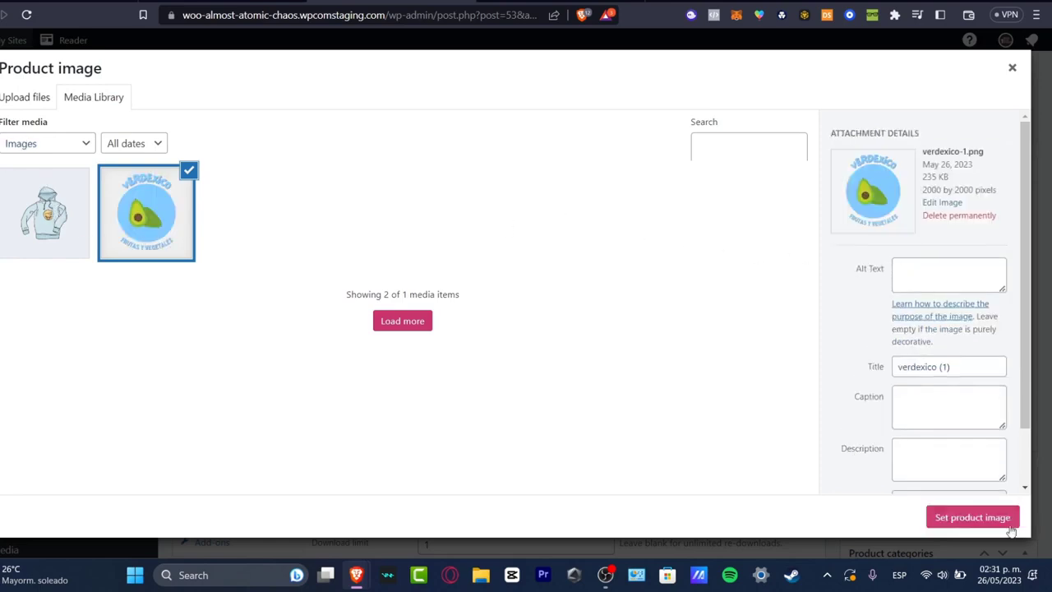
{"action": "left_click", "coordinate": [1010, 520]}
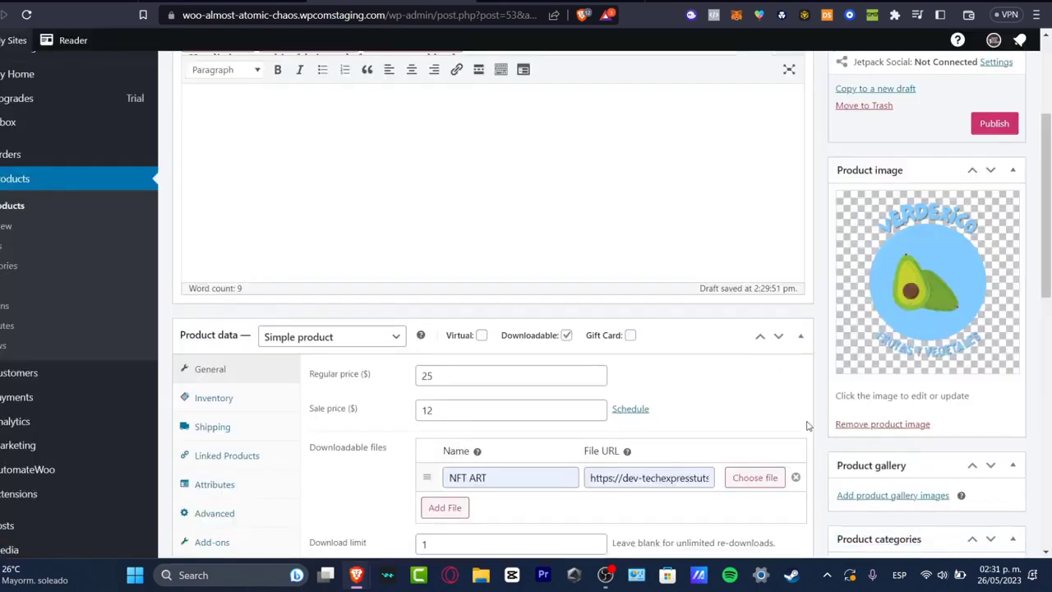
Publish the T-Shirt Tank Top Men product and open its store page in a new browser tab
{"action": "scroll", "coordinate": [808, 425], "scroll_direction": "up", "scroll_amount": 3}
{"action": "left_click", "coordinate": [1000, 335]}
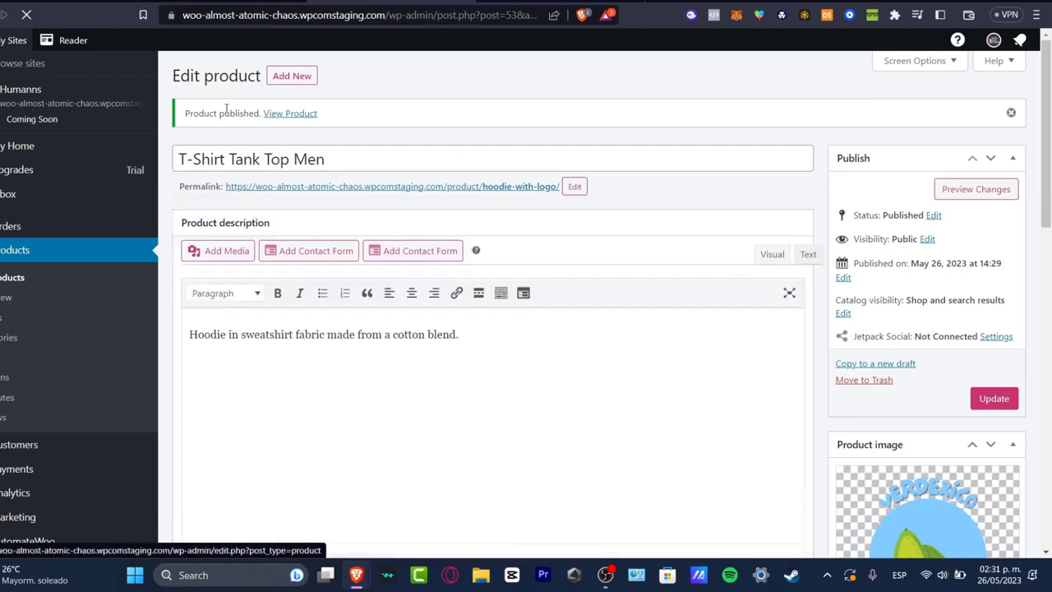
{"action": "right_click", "coordinate": [291, 113]}
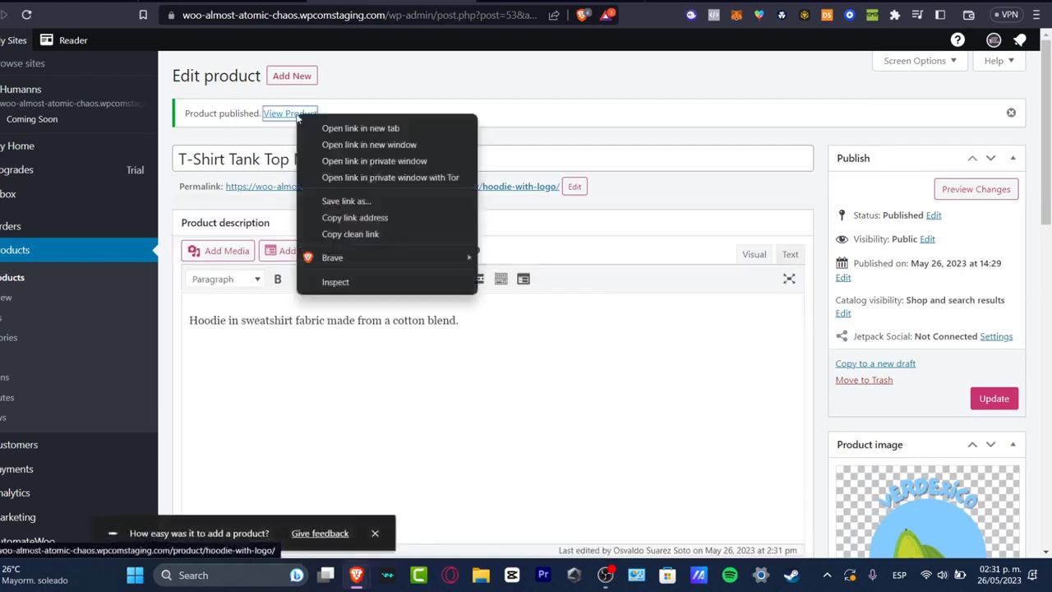
{"action": "left_click", "coordinate": [346, 134]}
{"action": "key", "text": "Return"}
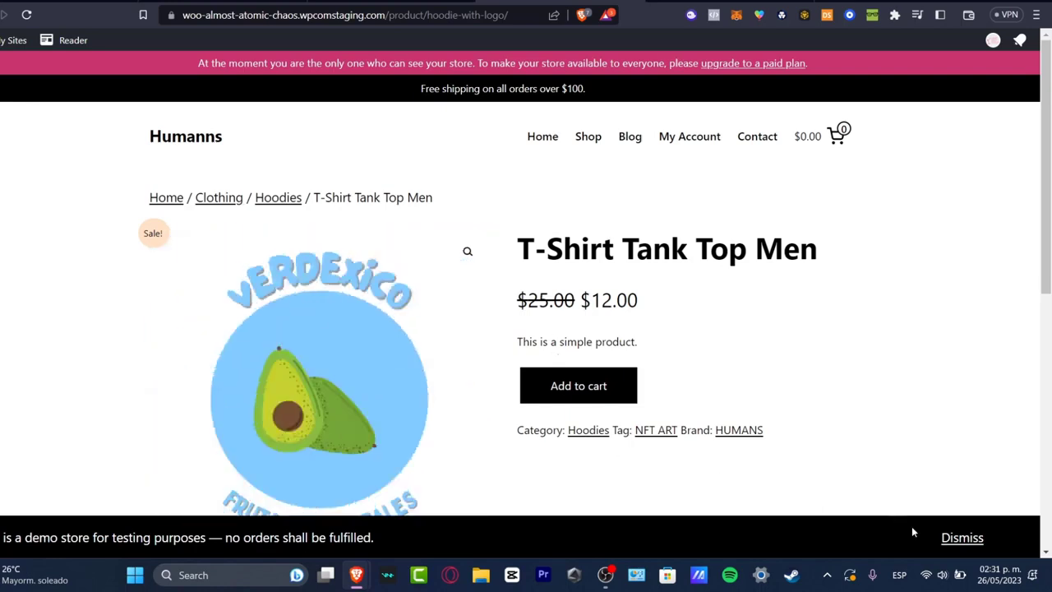
Dismiss the demo store notice and review the product page's description, additional information and reviews sections
{"action": "left_click", "coordinate": [960, 537]}
{"action": "scroll", "coordinate": [830, 409], "scroll_direction": "down", "scroll_amount": 3}
{"action": "scroll", "coordinate": [830, 408], "scroll_direction": "down", "scroll_amount": 3}
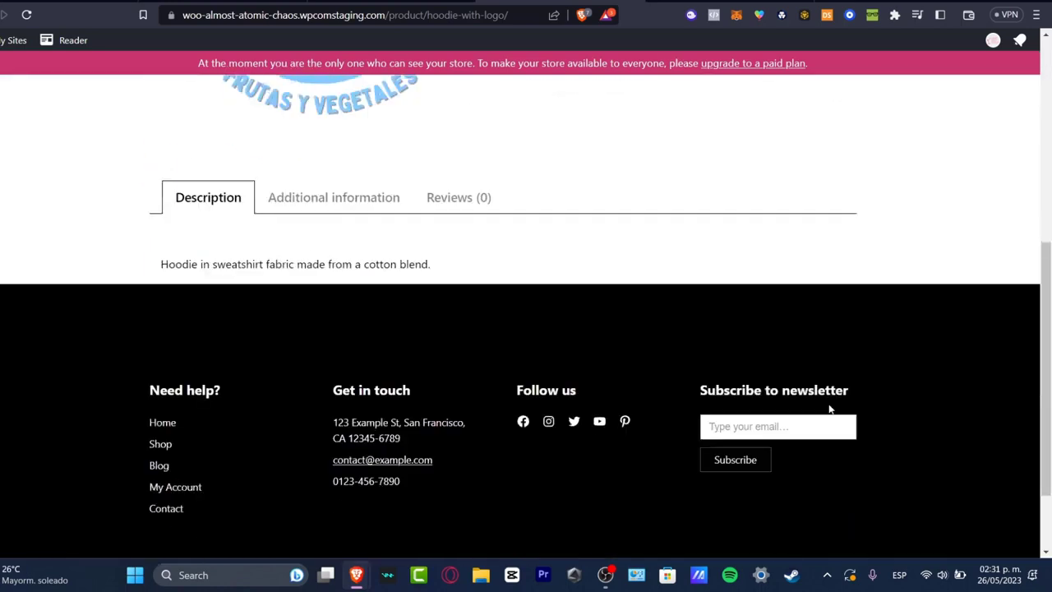
{"action": "left_click", "coordinate": [334, 198]}
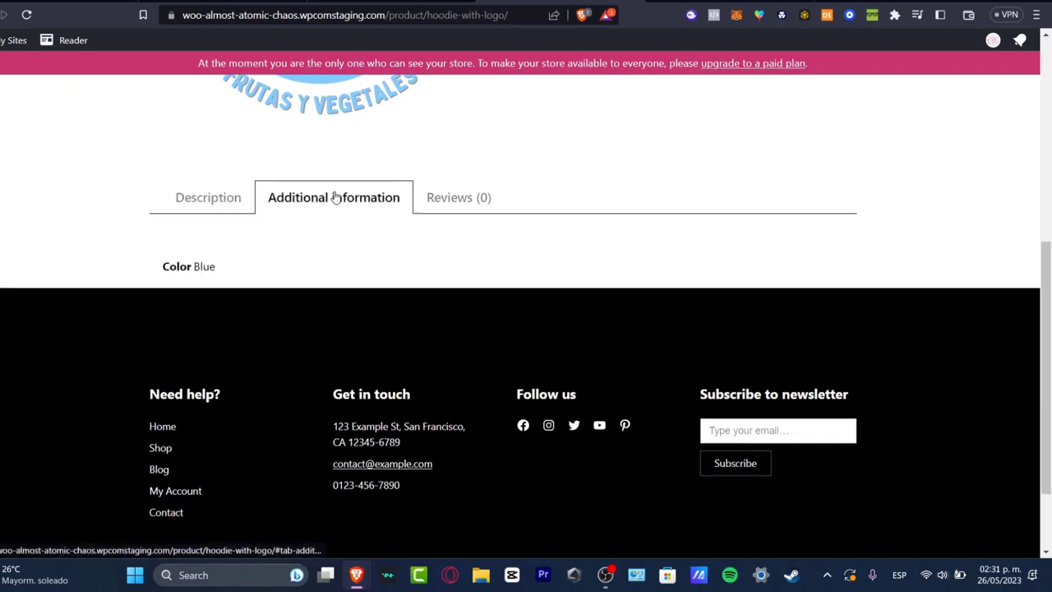
{"action": "left_click", "coordinate": [442, 197]}
{"action": "scroll", "coordinate": [565, 281], "scroll_direction": "down", "scroll_amount": 5}
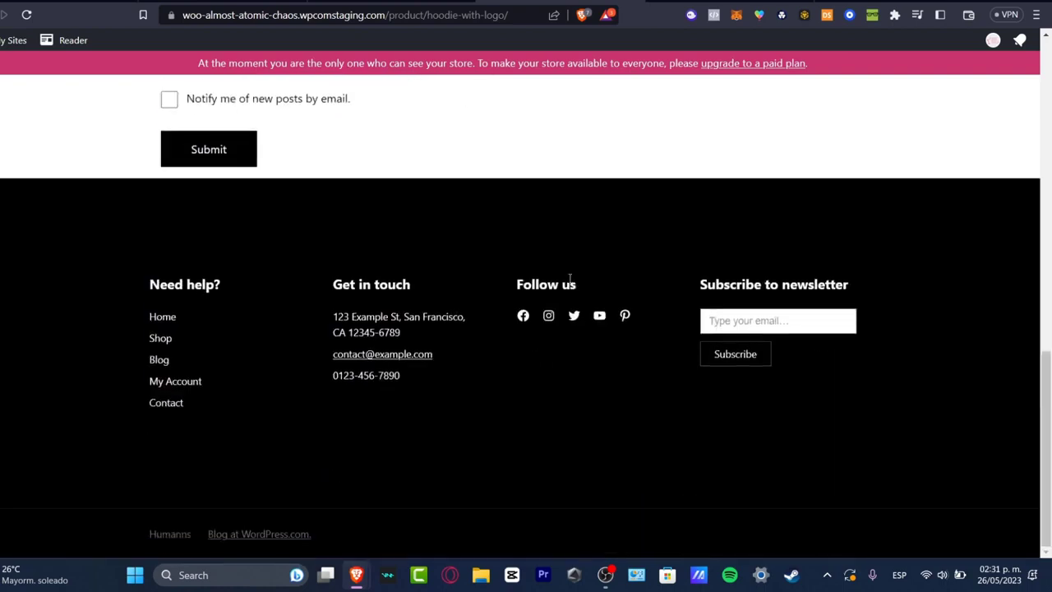
{"action": "scroll", "coordinate": [571, 280], "scroll_direction": "up", "scroll_amount": 15}
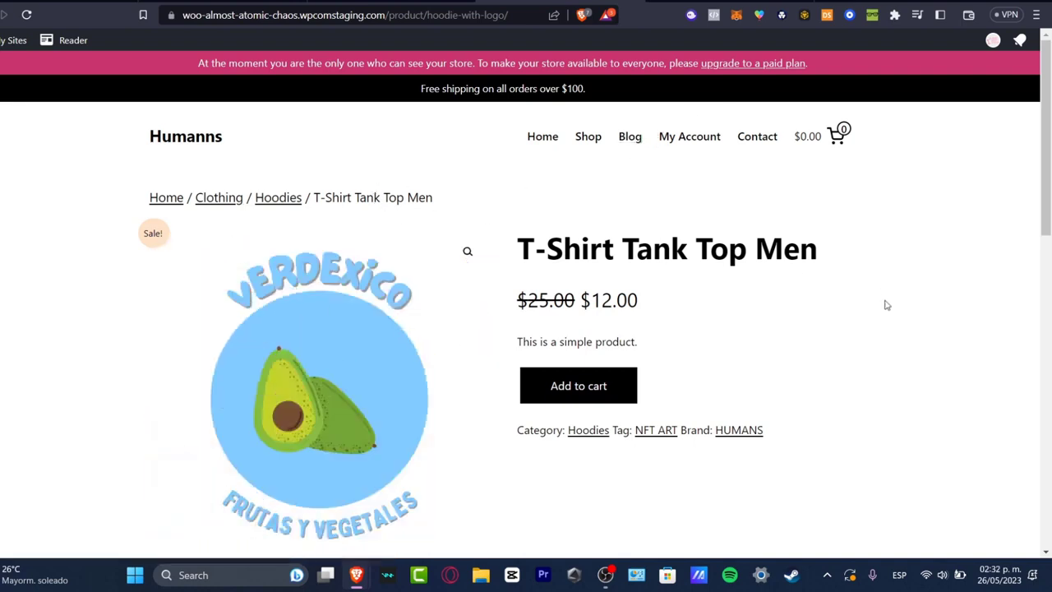
Return to the store's admin area and open the Blog page for editing from the site's page list
{"action": "left_click", "coordinate": [635, 1]}
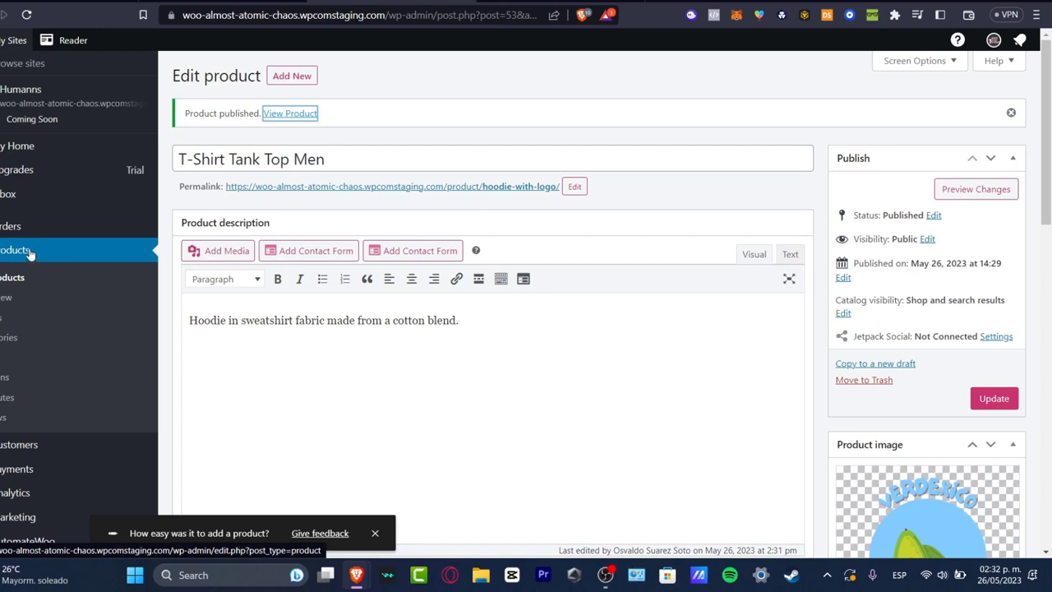
{"action": "left_click", "coordinate": [26, 155]}
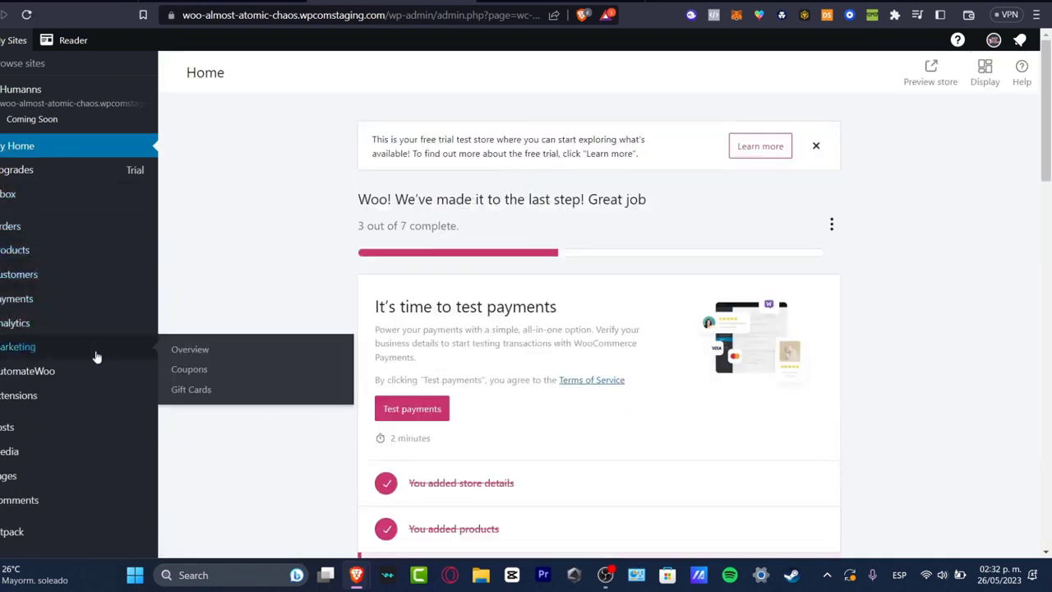
{"action": "mouse_move", "coordinate": [46, 236]}
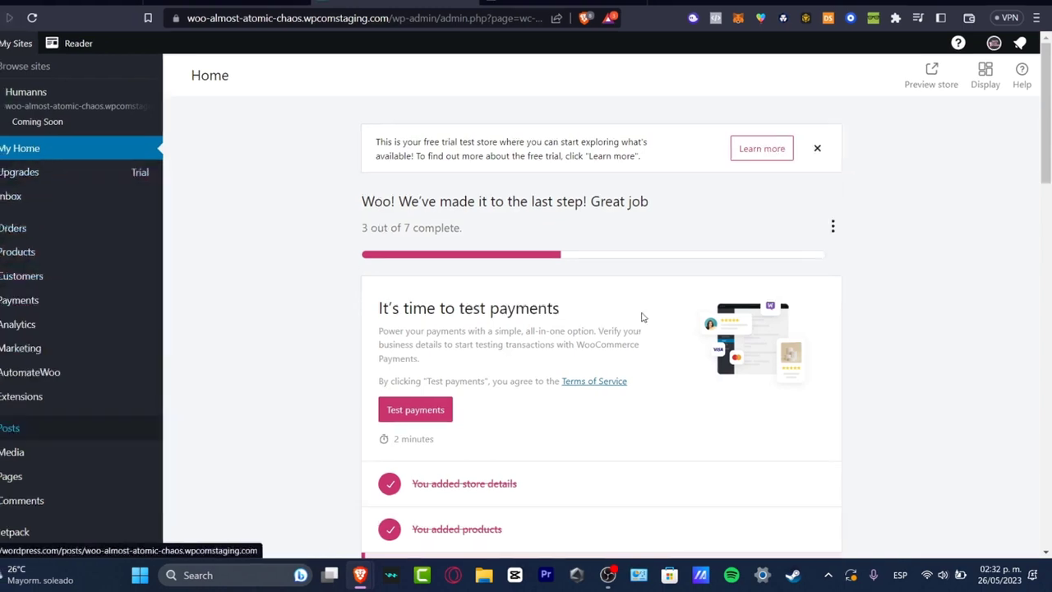
{"action": "mouse_move", "coordinate": [17, 476]}
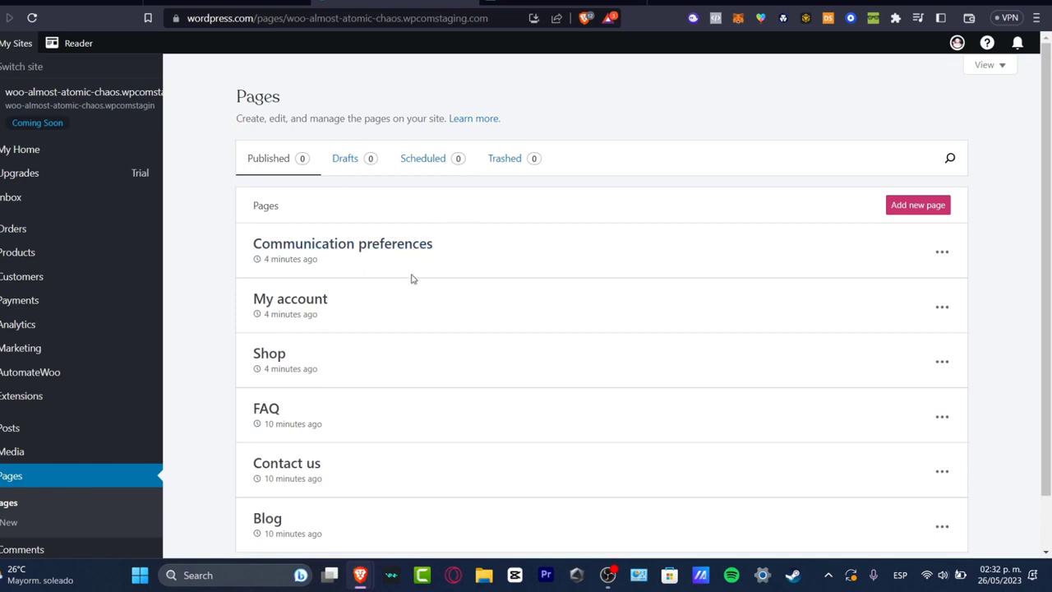
{"action": "scroll", "coordinate": [341, 312], "scroll_direction": "down", "scroll_amount": 1}
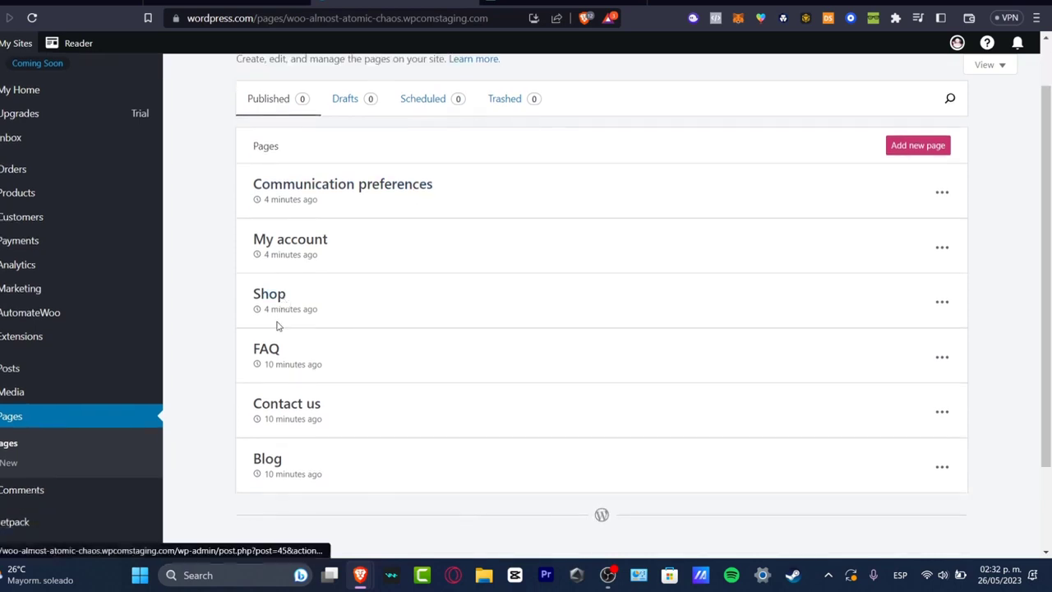
{"action": "left_click", "coordinate": [268, 460]}
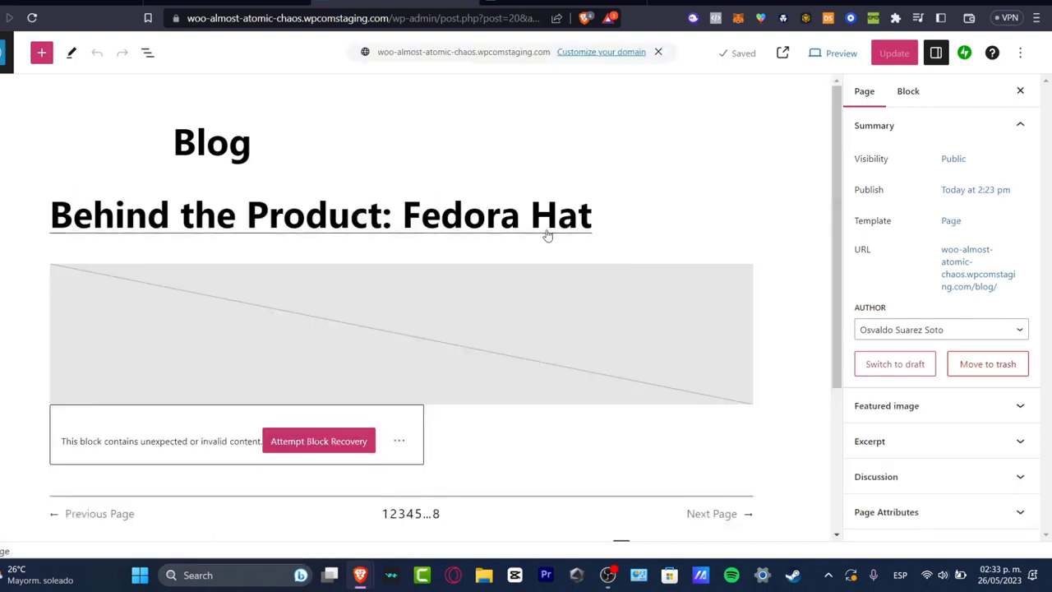
Find the Image block and insert it below the "Behind the Product: Fedora Hat" heading on the Blog page
{"action": "scroll", "coordinate": [564, 335], "scroll_direction": "down", "scroll_amount": 3}
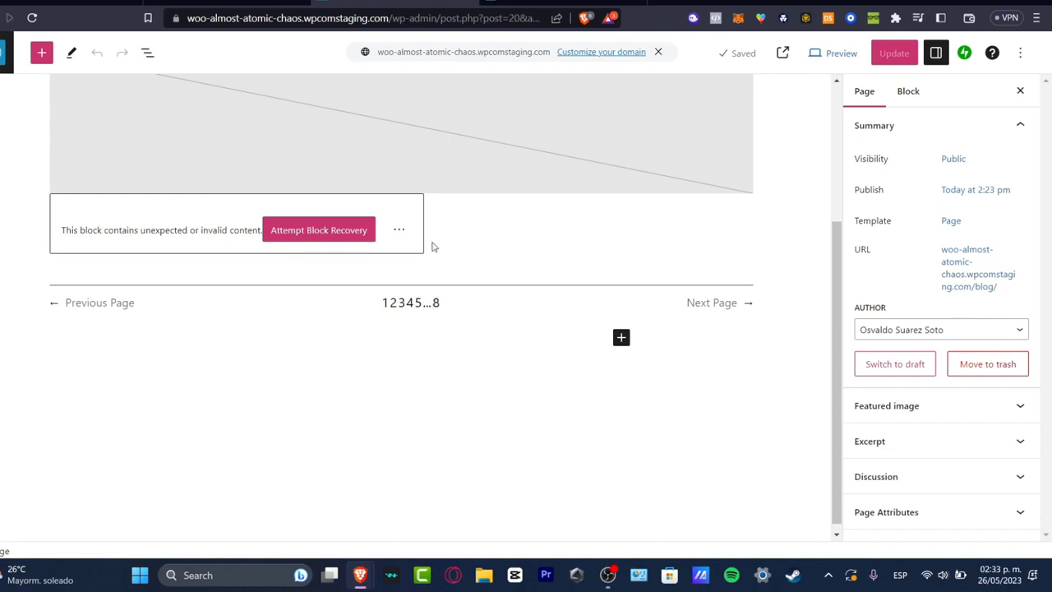
{"action": "scroll", "coordinate": [548, 357], "scroll_direction": "up", "scroll_amount": 3}
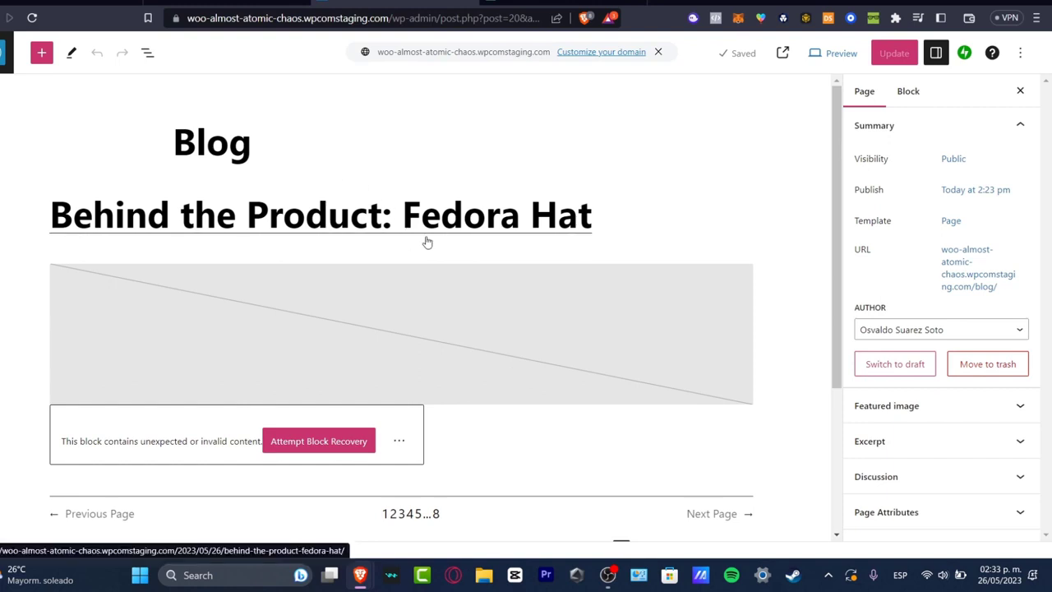
{"action": "left_click", "coordinate": [42, 54]}
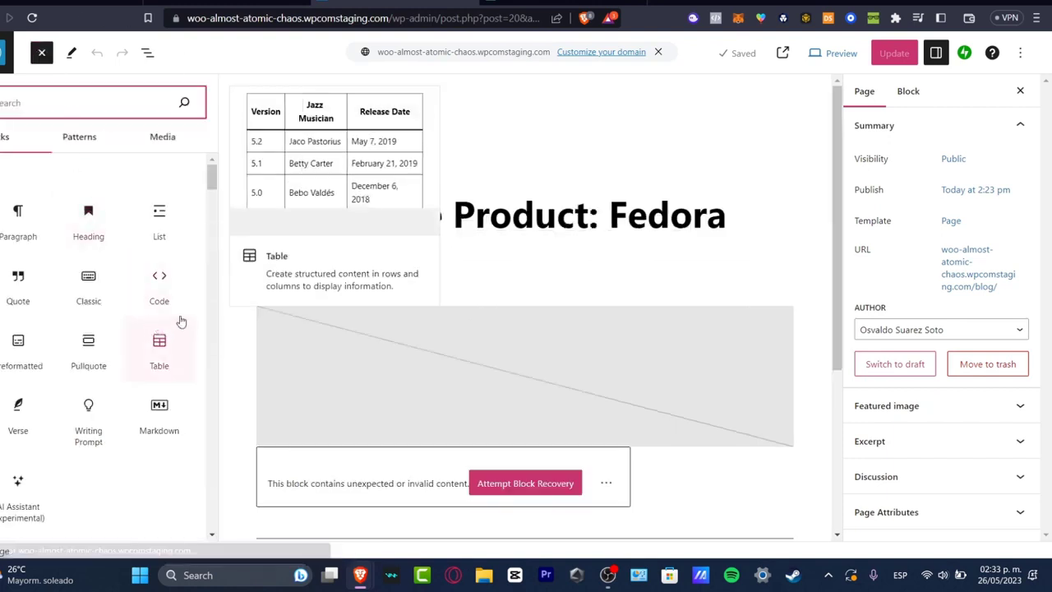
{"action": "left_click", "coordinate": [79, 137]}
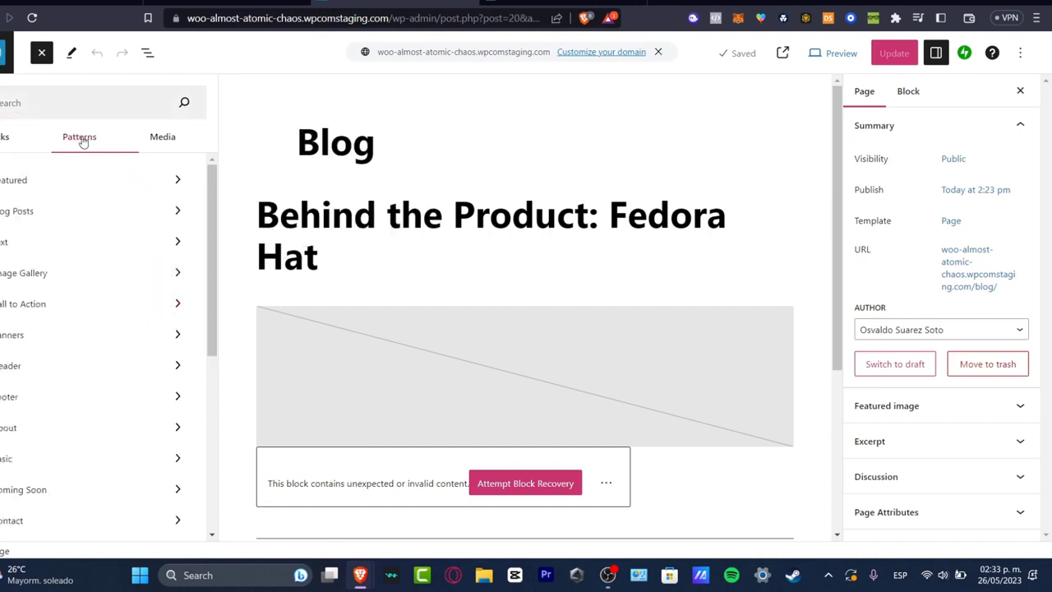
{"action": "left_click", "coordinate": [12, 139]}
{"action": "left_click", "coordinate": [47, 92]}
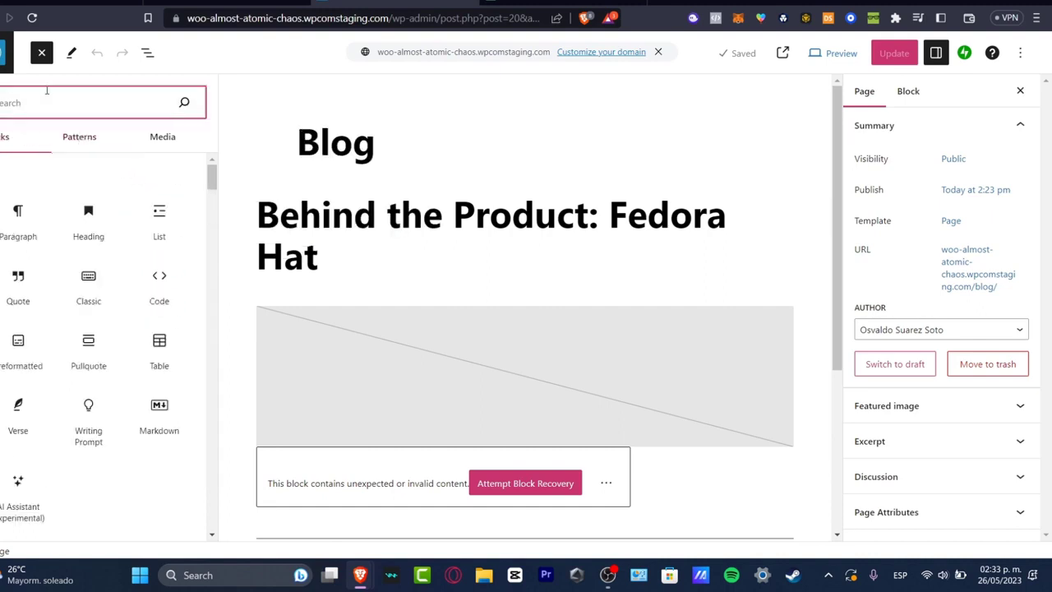
{"action": "type", "text": "im"}
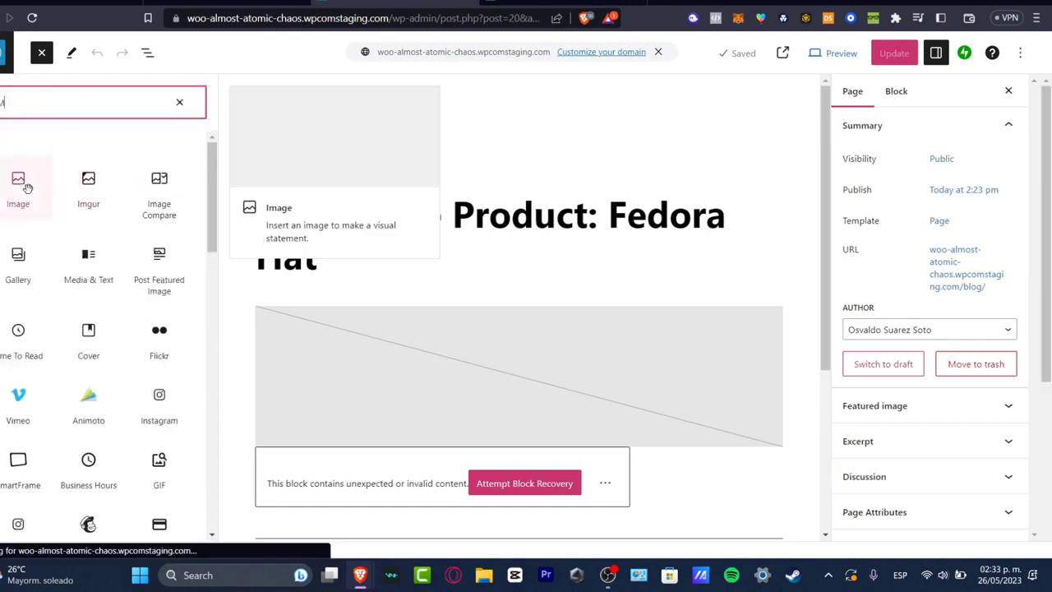
{"action": "left_click_drag", "start_coordinate": [27, 188], "coordinate": [506, 306]}
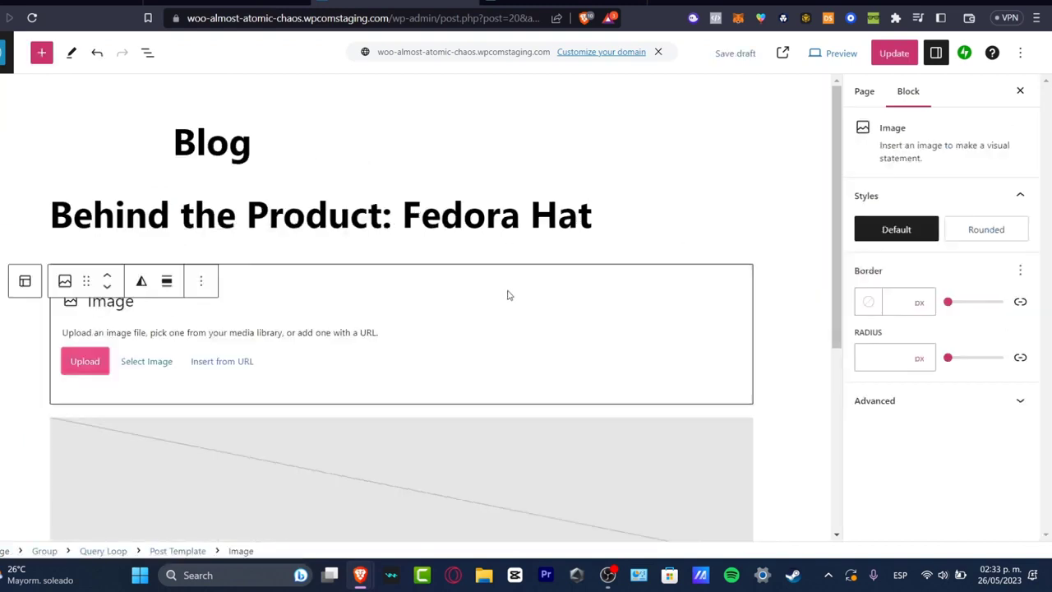
Upload the "verdexico" picture from the Downloads folder into the new image block
{"action": "left_click", "coordinate": [99, 362]}
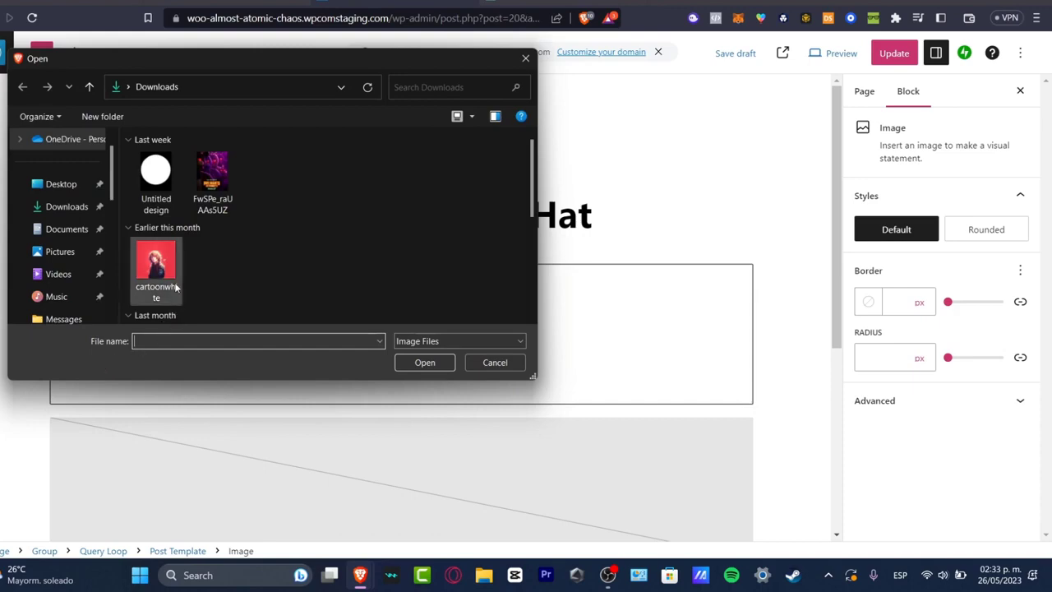
{"action": "left_click", "coordinate": [153, 185]}
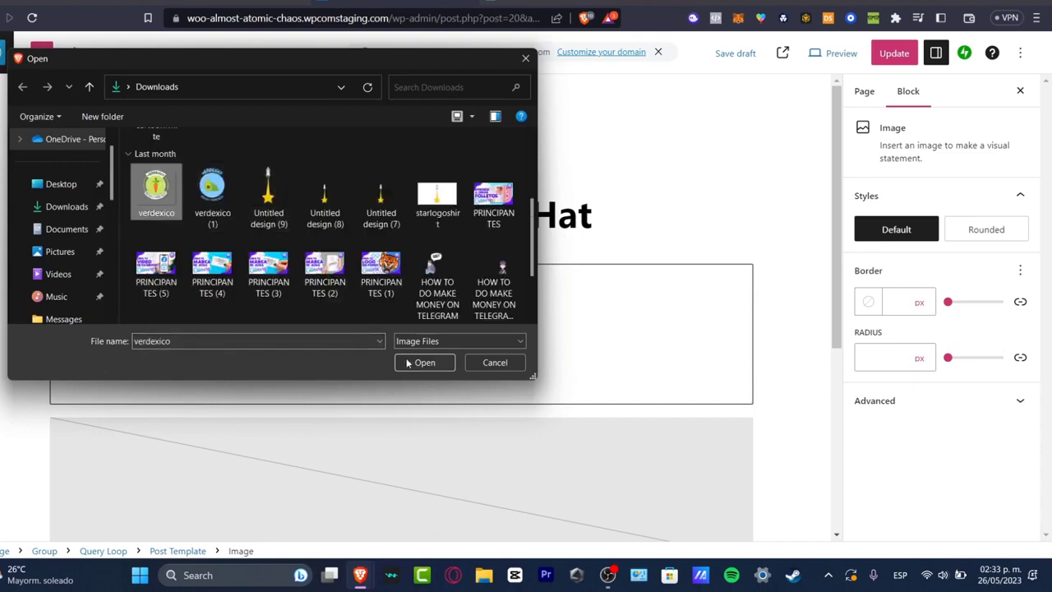
{"action": "left_click", "coordinate": [418, 363]}
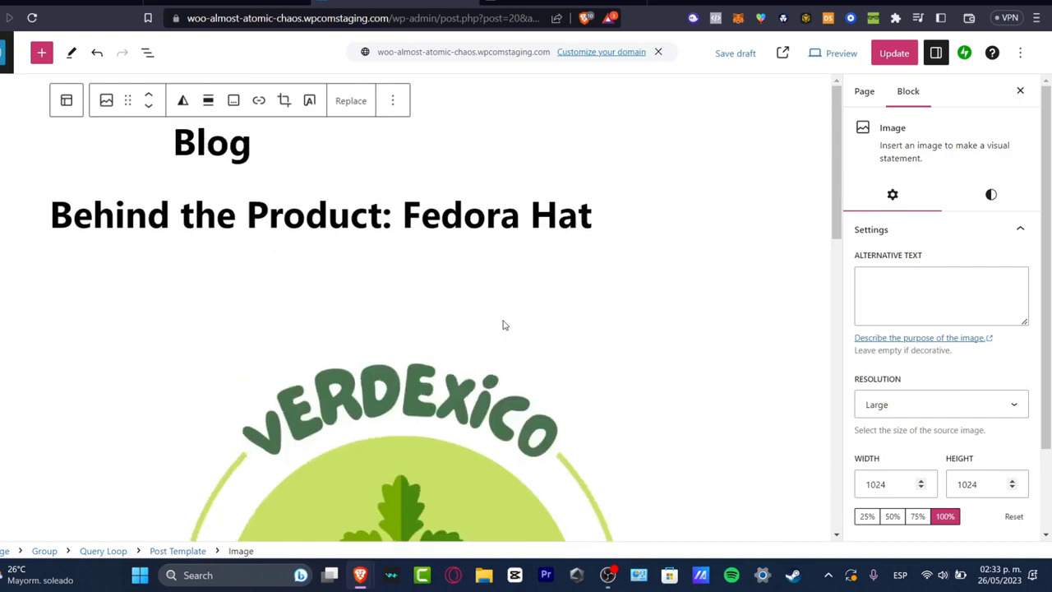
{"action": "left_click", "coordinate": [329, 217]}
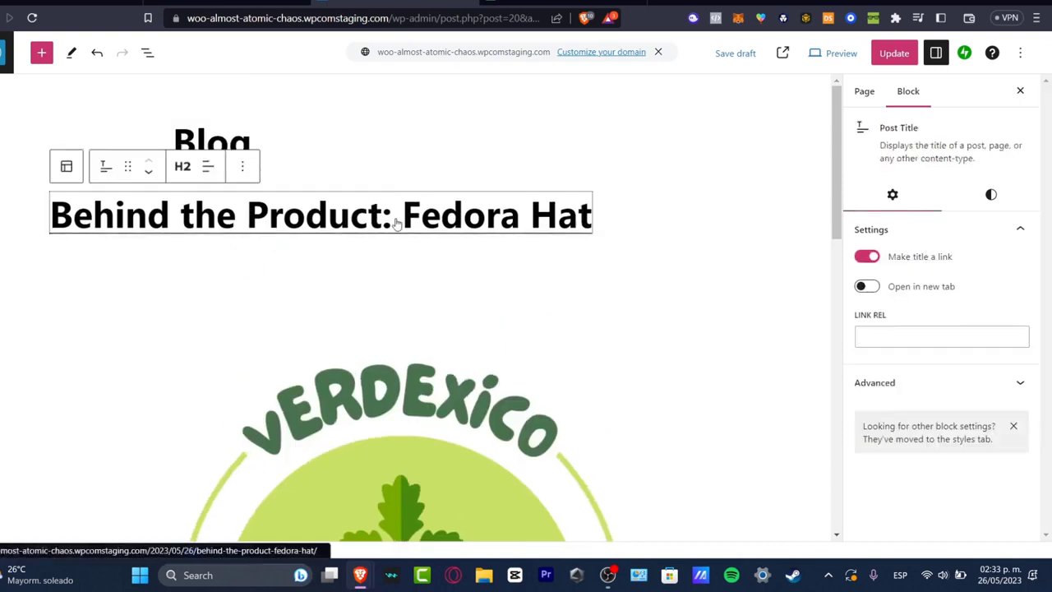
{"action": "double_click", "coordinate": [397, 225]}
{"action": "double_click", "coordinate": [437, 225]}
{"action": "double_click", "coordinate": [577, 228]}
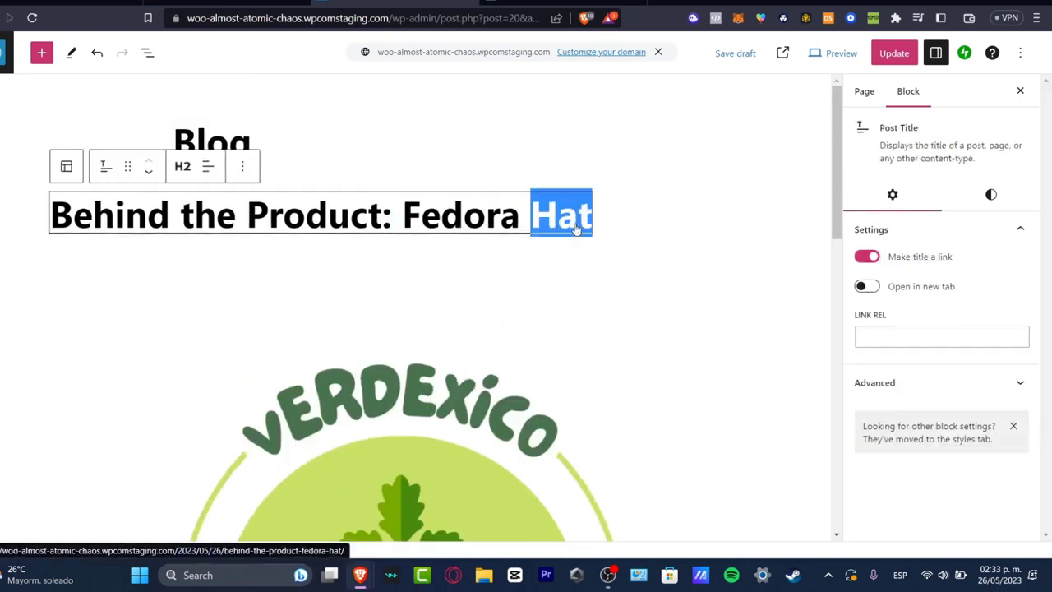
{"action": "left_click", "coordinate": [633, 224]}
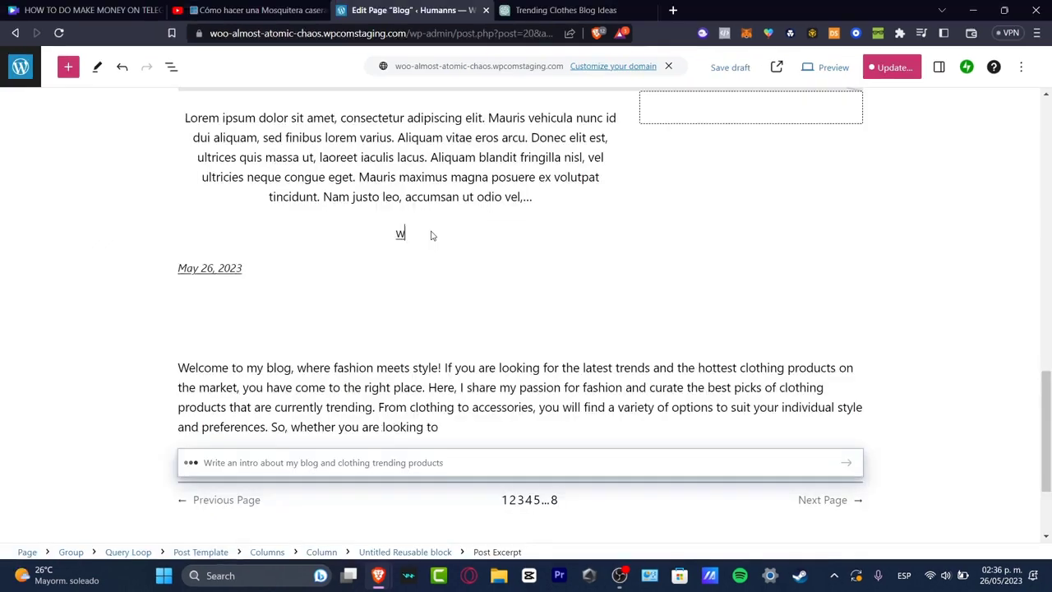
{"action": "type", "text": "ww.insta"}
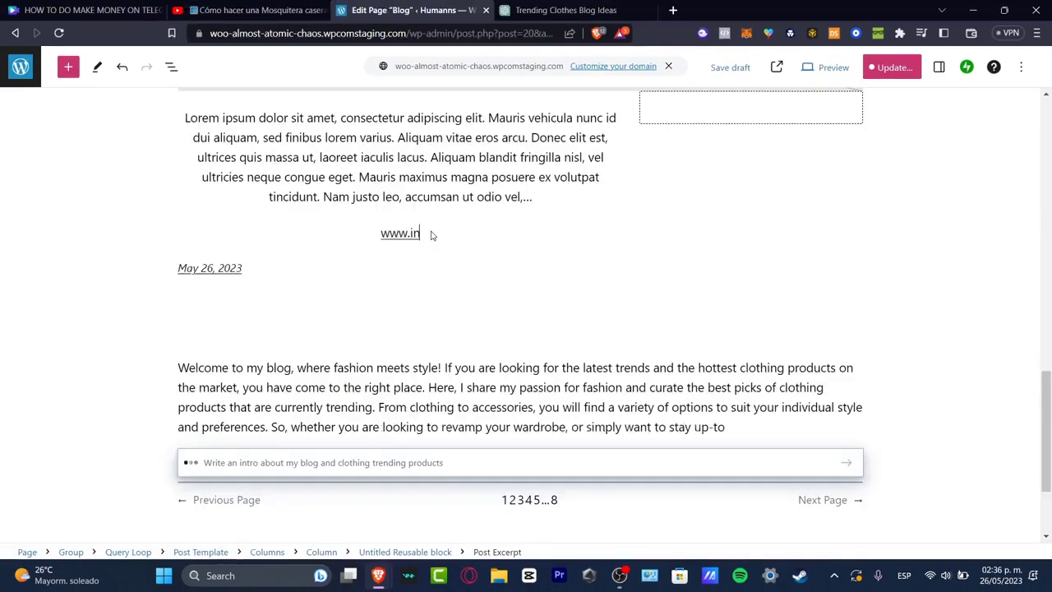
{"action": "type", "text": "gram.com/"}
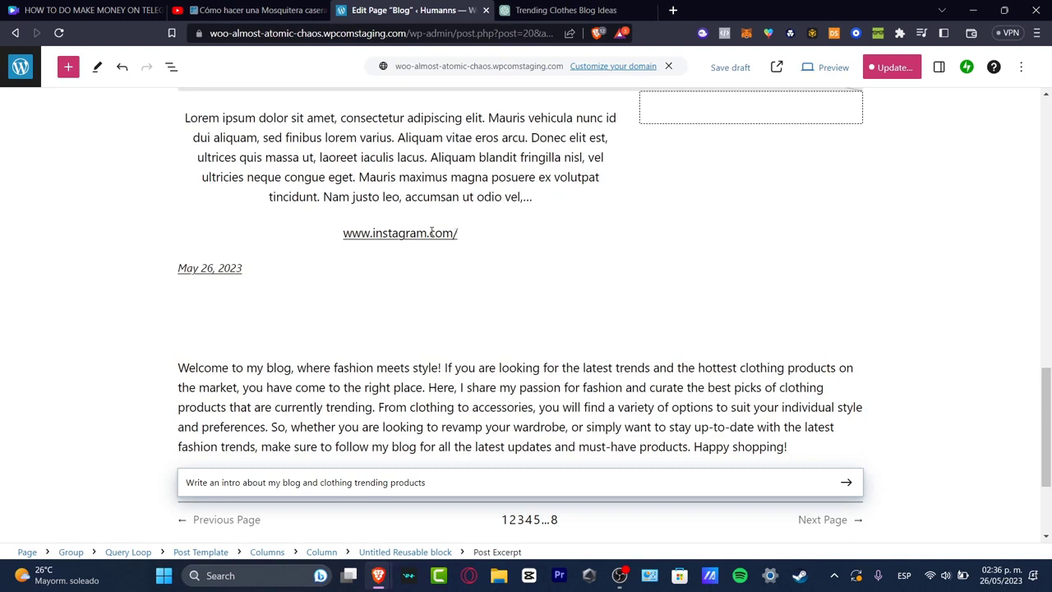
{"action": "type", "text": "xpress"}
{"action": "left_click", "coordinate": [590, 269]}
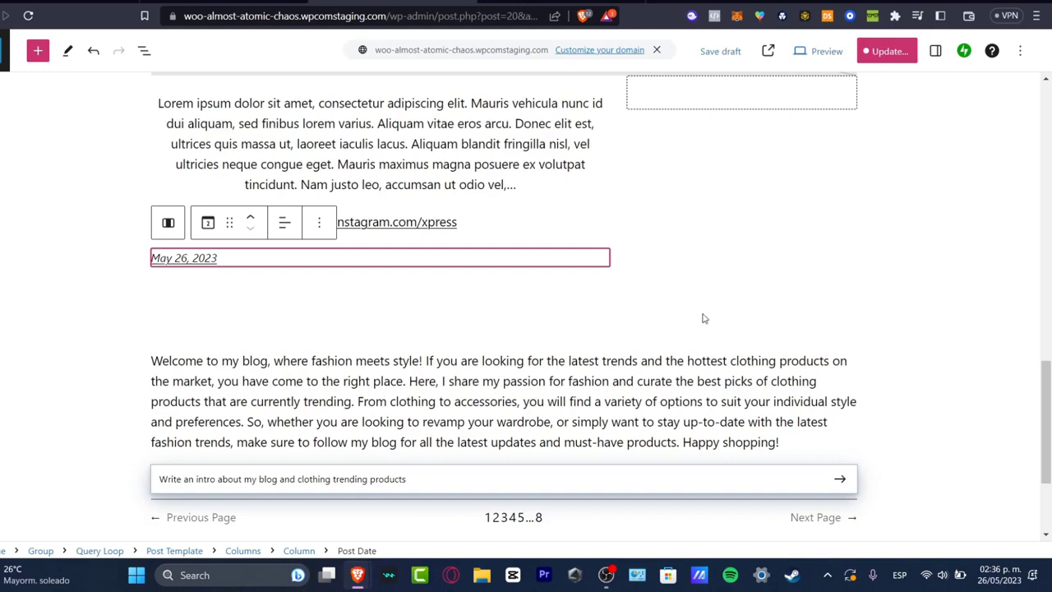
Insert an AI Assistant (Experimental) block below the post date on the Blog page
{"action": "scroll", "coordinate": [702, 337], "scroll_direction": "down", "scroll_amount": 2}
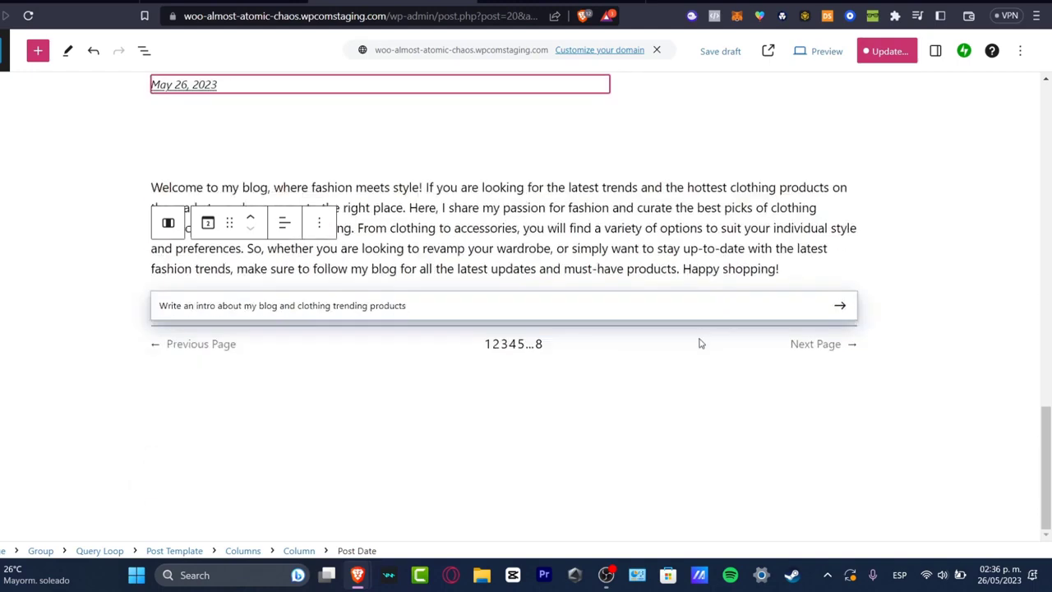
{"action": "left_click", "coordinate": [38, 51]}
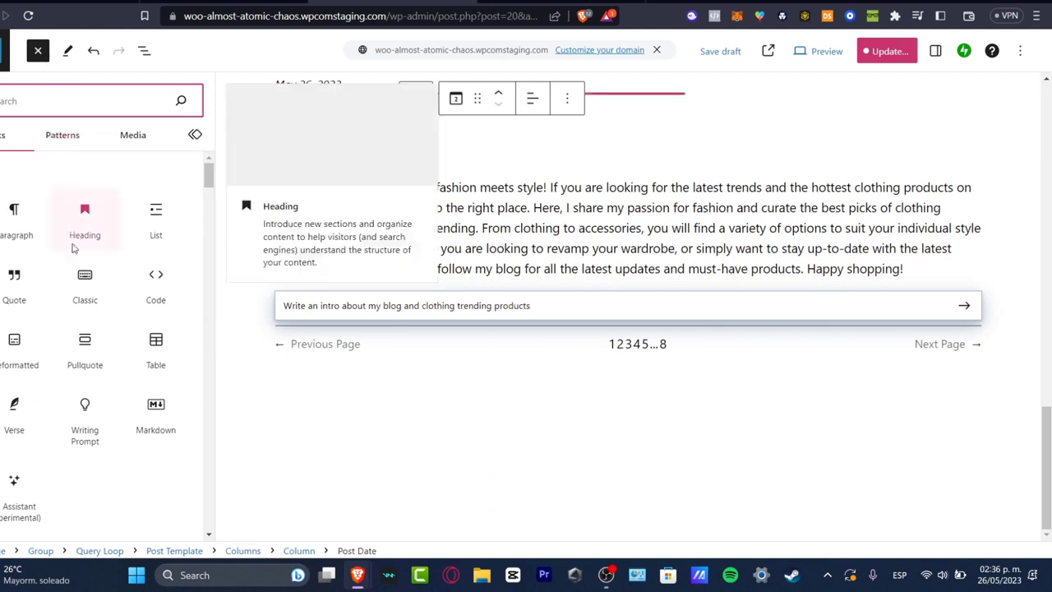
{"action": "left_click", "coordinate": [22, 523]}
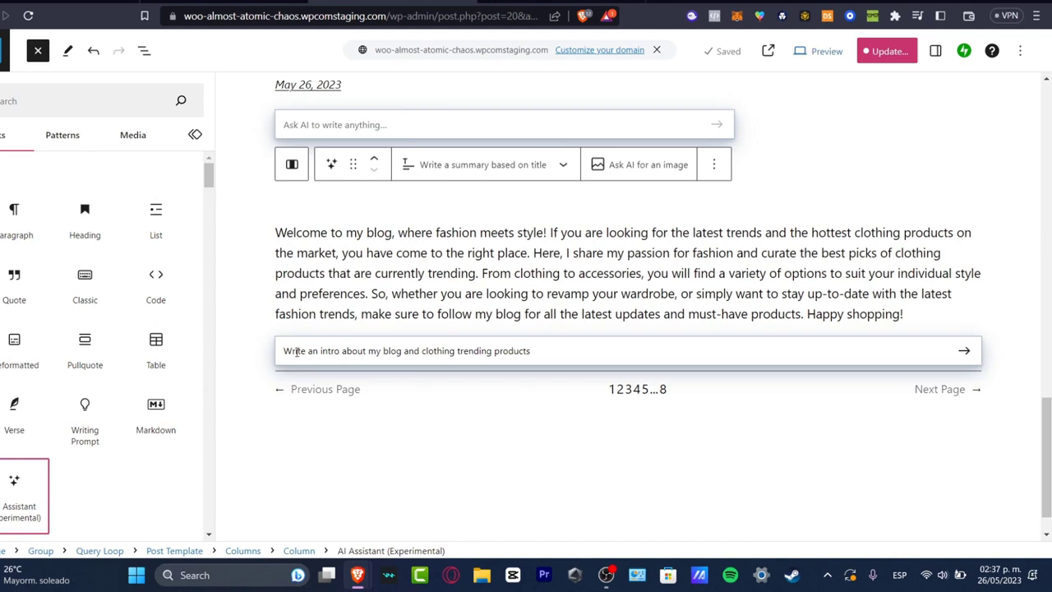
Examine the AI prompt about the blog and clothing trending products together with the intro paragraph generated from it
{"action": "left_click_drag", "start_coordinate": [297, 351], "coordinate": [255, 351]}
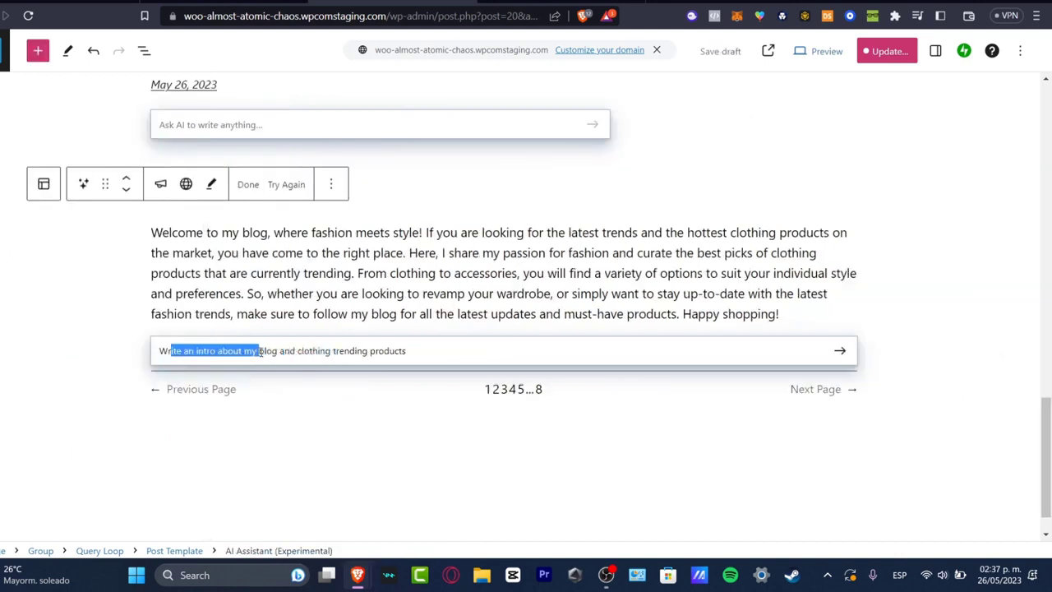
{"action": "left_click_drag", "start_coordinate": [337, 357], "coordinate": [369, 357]}
{"action": "left_click", "coordinate": [280, 243]}
{"action": "left_click_drag", "start_coordinate": [222, 231], "coordinate": [846, 332]}
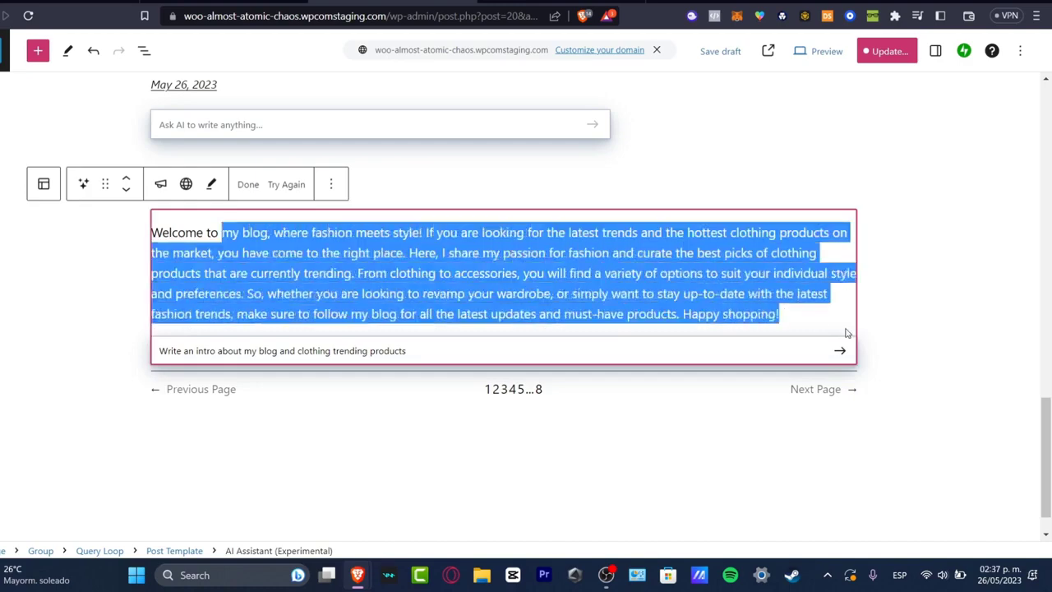
{"action": "left_click", "coordinate": [838, 335]}
{"action": "left_click", "coordinate": [907, 337]}
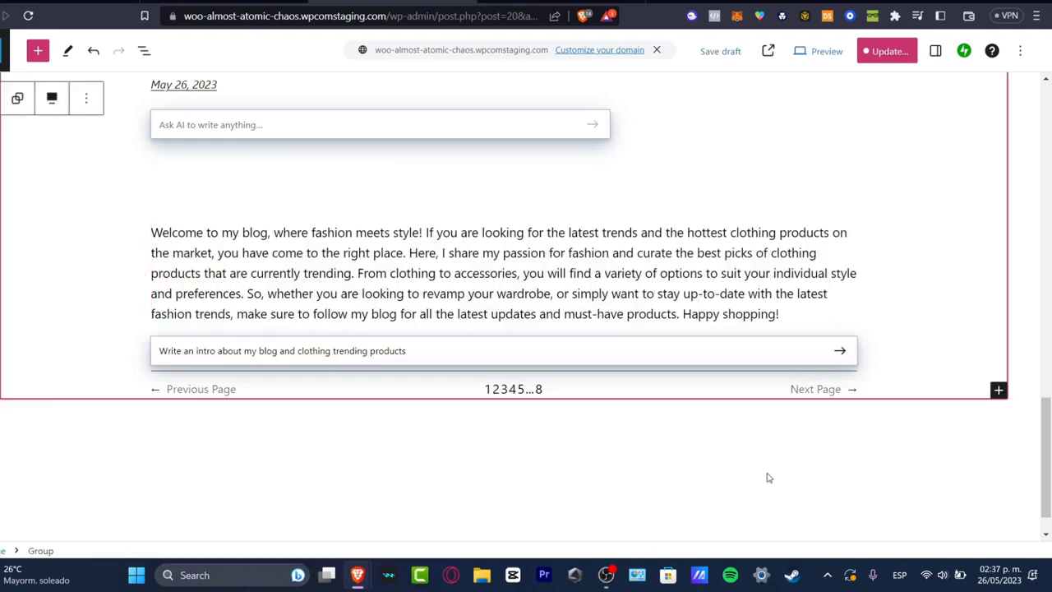
Update the Blog page and look through its published version on the live site
{"action": "scroll", "coordinate": [769, 477], "scroll_direction": "up", "scroll_amount": 10}
{"action": "left_click", "coordinate": [895, 58]}
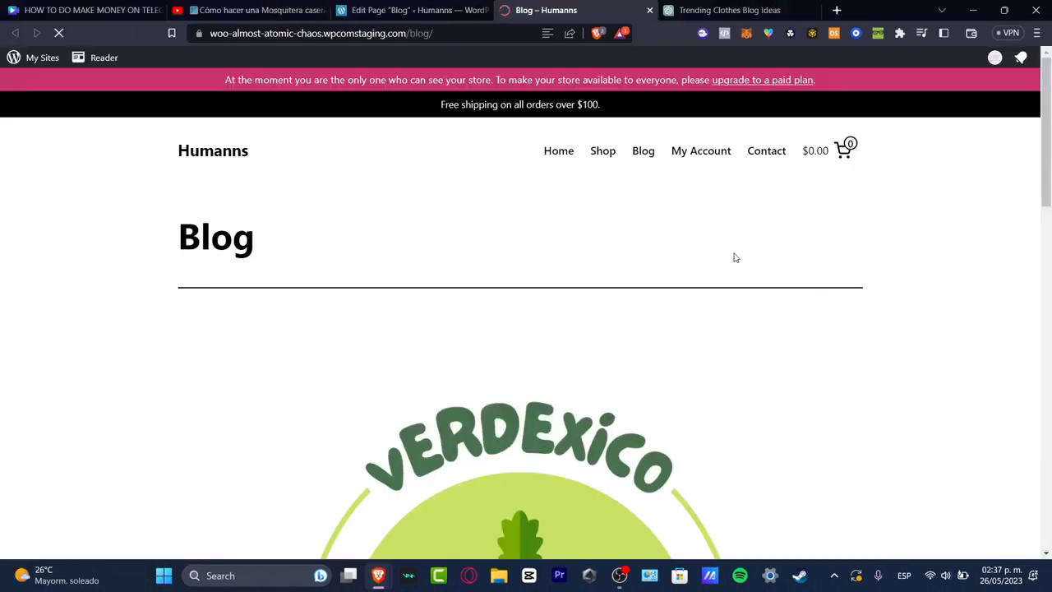
{"action": "scroll", "coordinate": [728, 265], "scroll_direction": "down", "scroll_amount": 10}
{"action": "scroll", "coordinate": [726, 267], "scroll_direction": "up", "scroll_amount": 10}
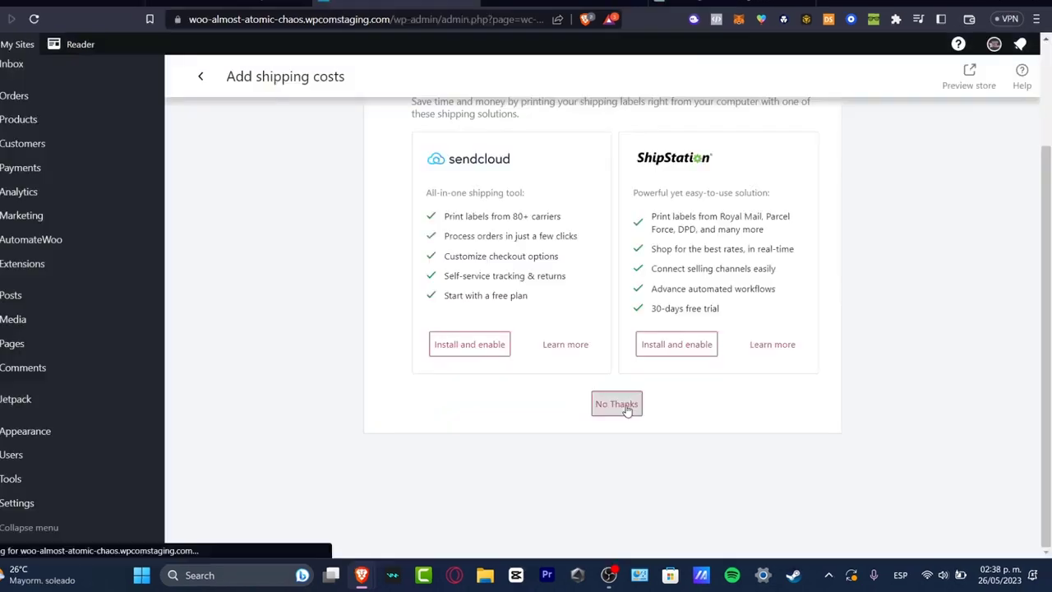
Decline the Sendcloud and ShipStation shipping label solutions and review the store's setup checklist and stats overview
{"action": "left_click", "coordinate": [625, 406]}
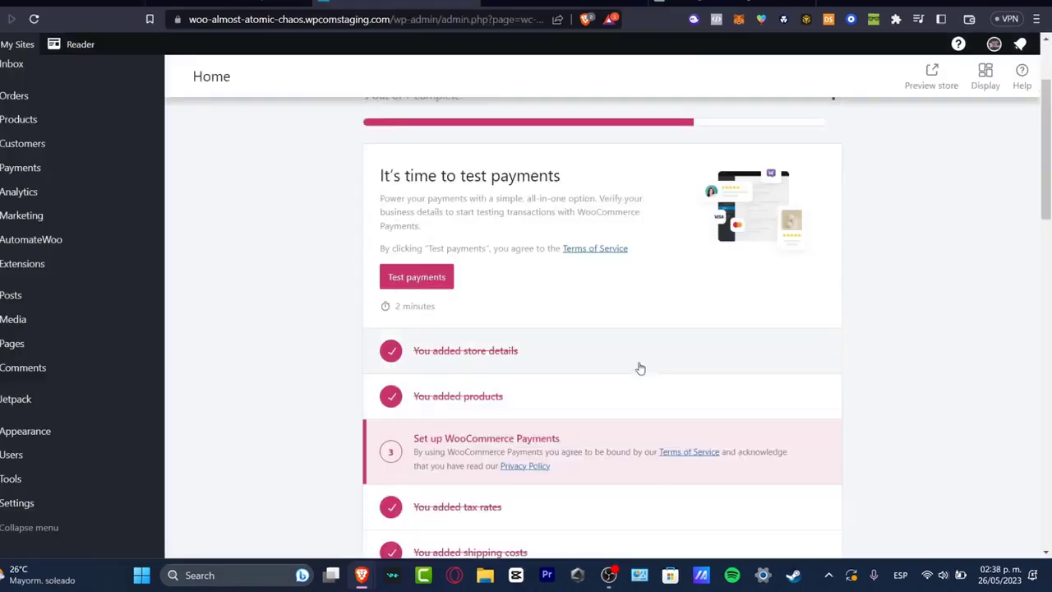
{"action": "scroll", "coordinate": [640, 368], "scroll_direction": "down", "scroll_amount": 15}
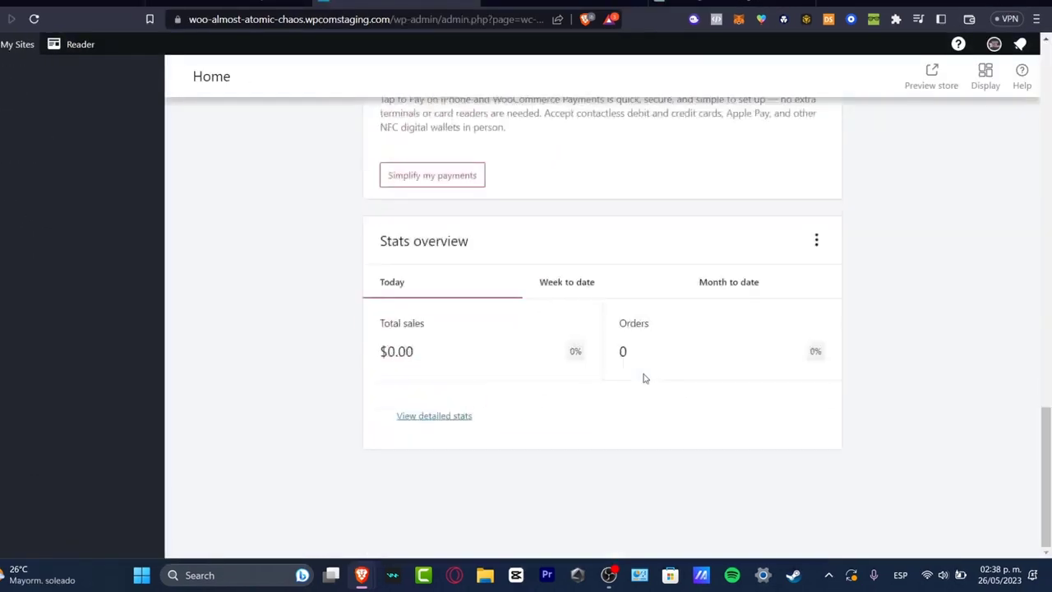
{"action": "scroll", "coordinate": [644, 377], "scroll_direction": "up", "scroll_amount": 15}
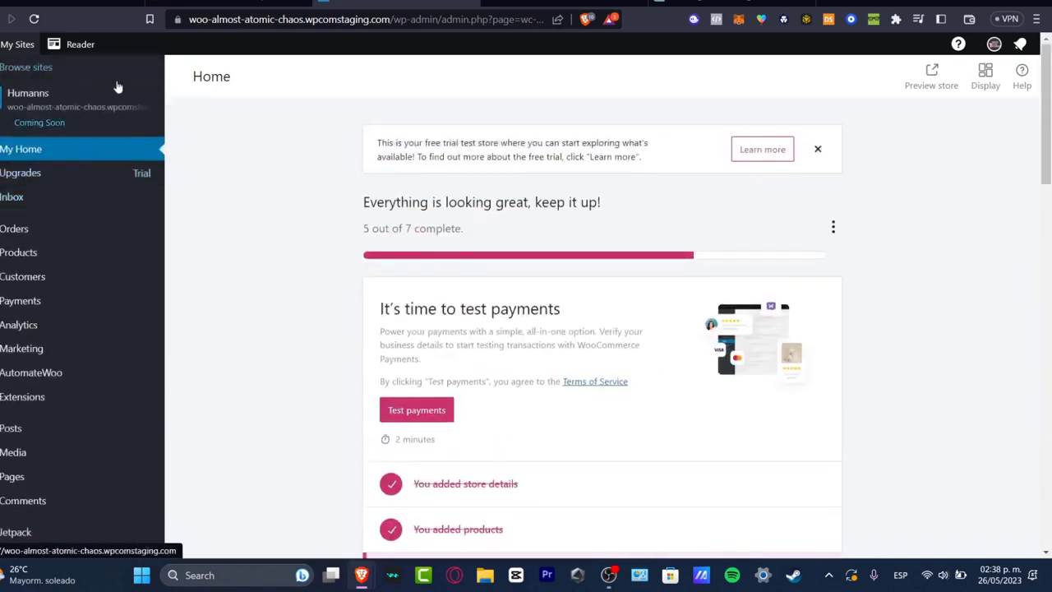
Go to the overview of all sites, start adding a new site and begin a domain search for it
{"action": "left_click", "coordinate": [37, 71]}
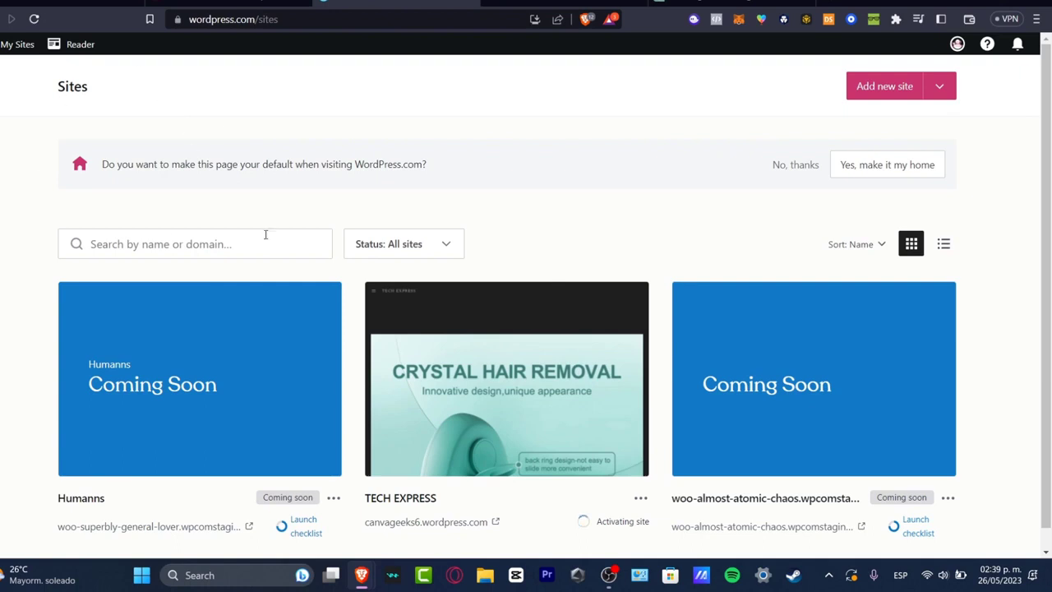
{"action": "left_click", "coordinate": [911, 88]}
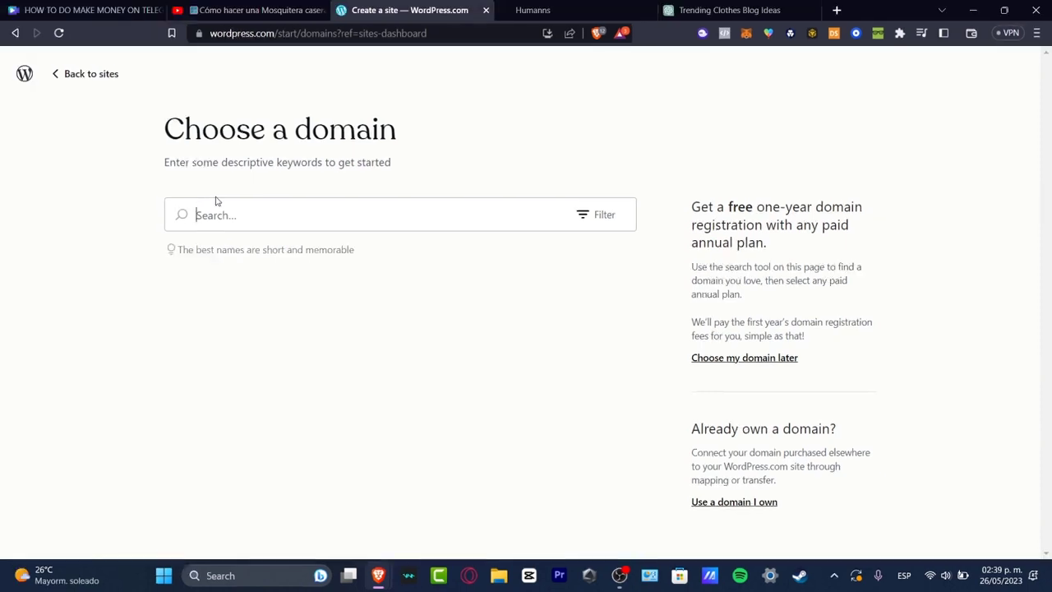
{"action": "left_click", "coordinate": [216, 202]}
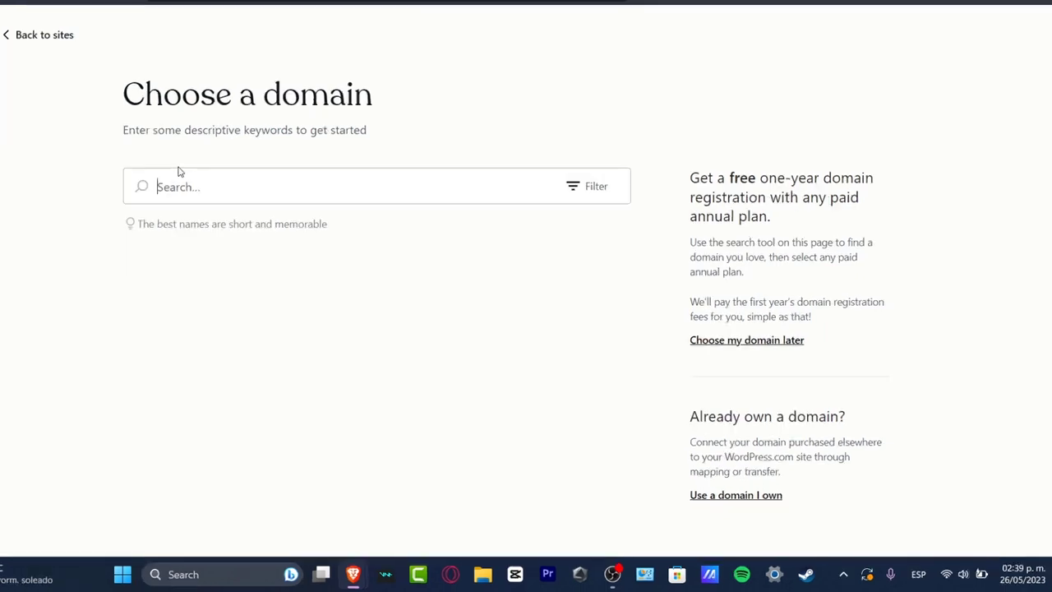